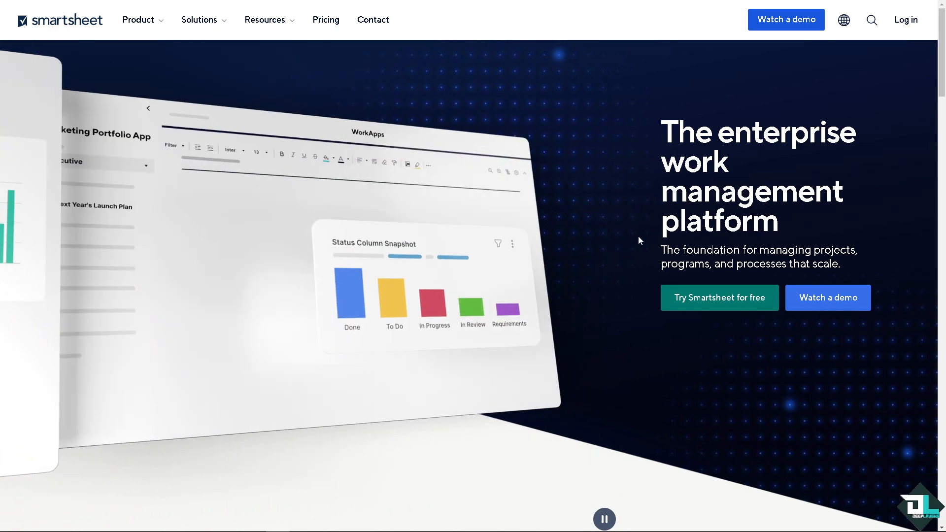
Step: Start a free Smartsheet trial by creating a new account and signing in
{"action": "left_click", "coordinate": [717, 305]}
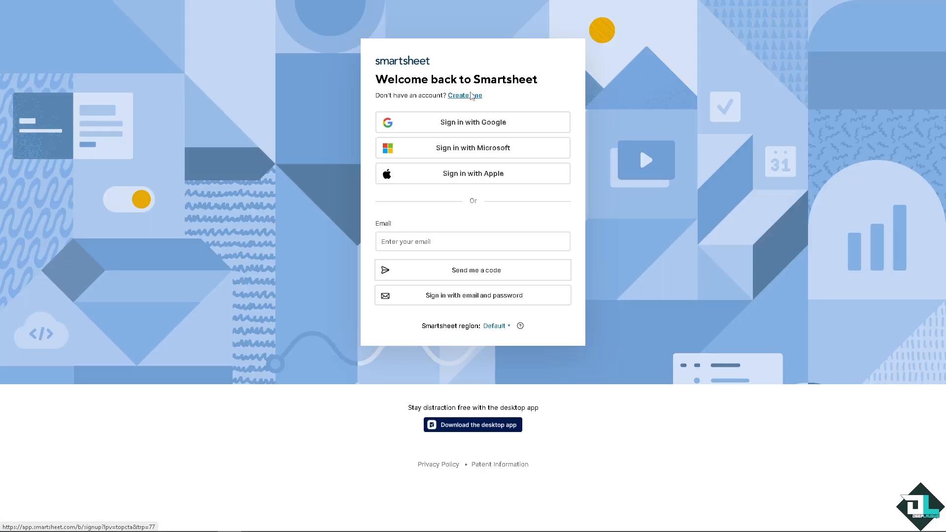
{"action": "left_click", "coordinate": [471, 96]}
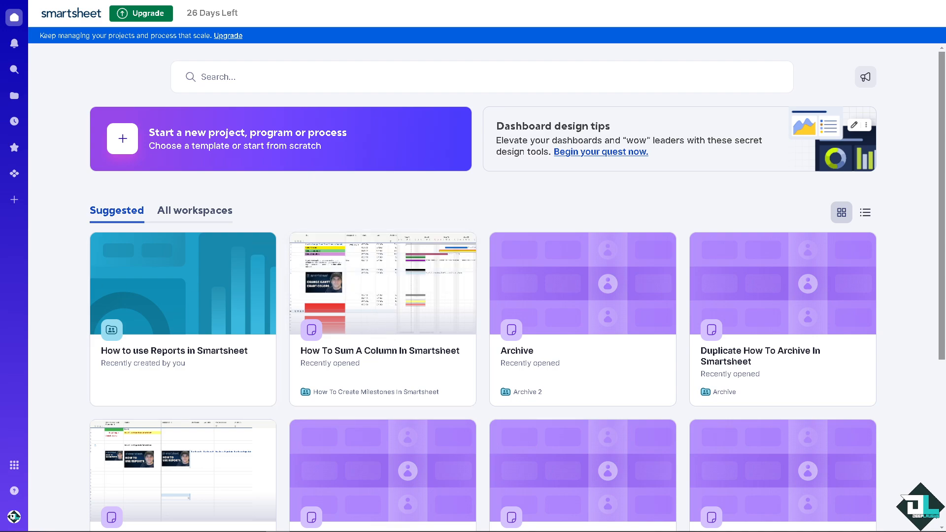
Step: In the How To Sum A Column sheet, insert a Text/Number column 'Purchase' left of Assigned To
{"action": "key", "text": "ctrl+Tab"}
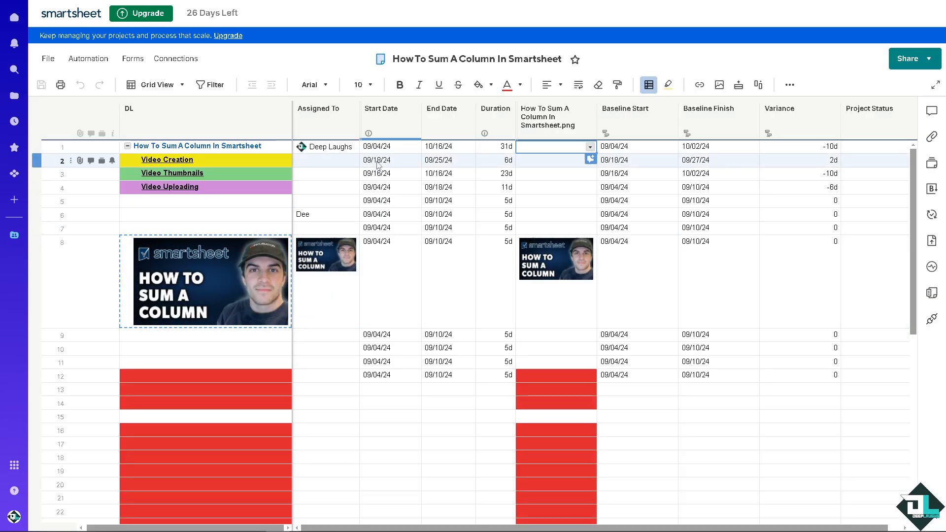
{"action": "right_click", "coordinate": [336, 125]}
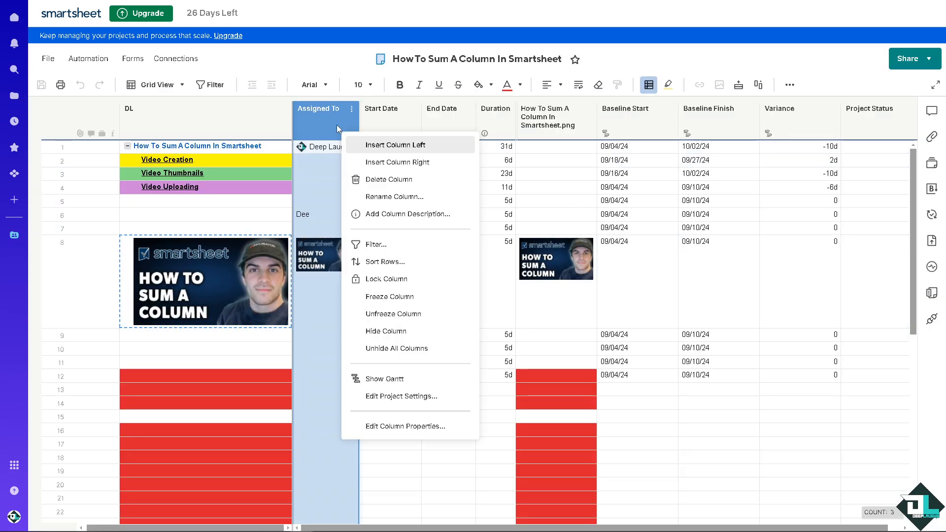
{"action": "left_click", "coordinate": [408, 147]}
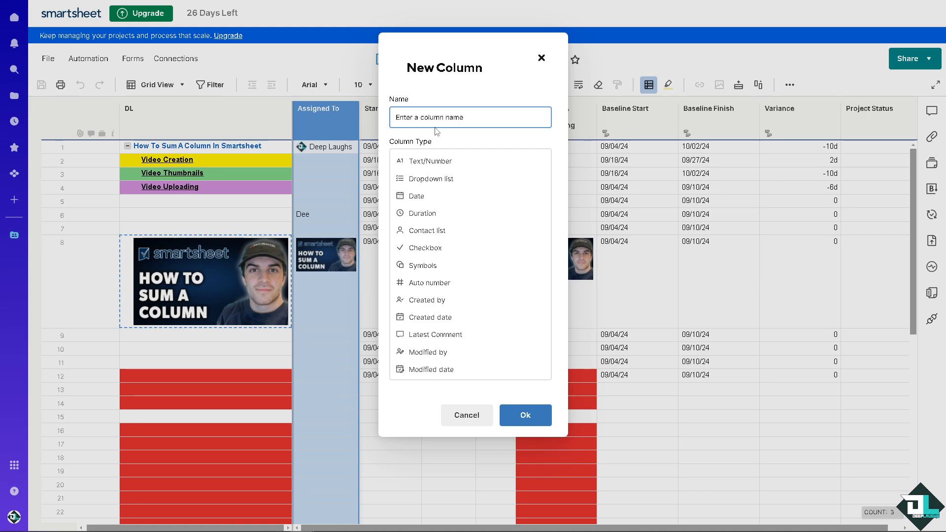
{"action": "type", "text": "Purchase"}
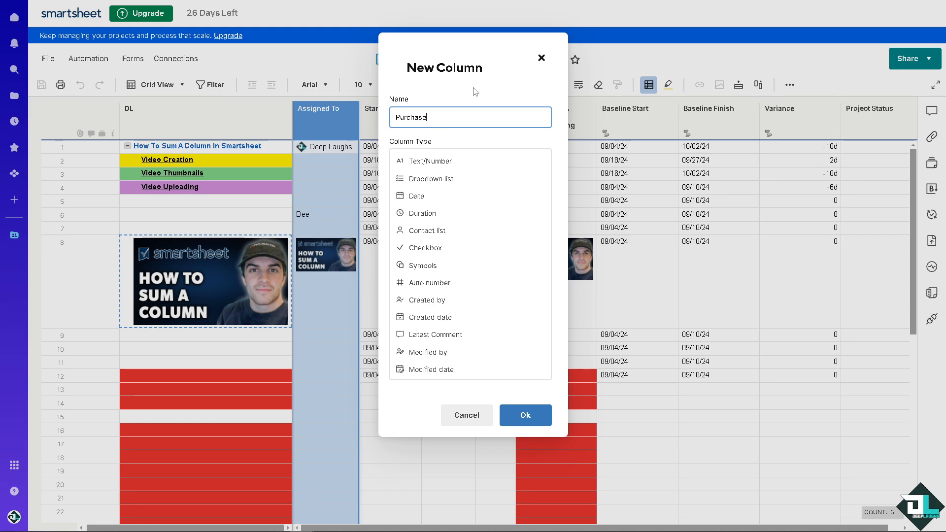
{"action": "left_click", "coordinate": [444, 160]}
{"action": "left_click", "coordinate": [525, 204]}
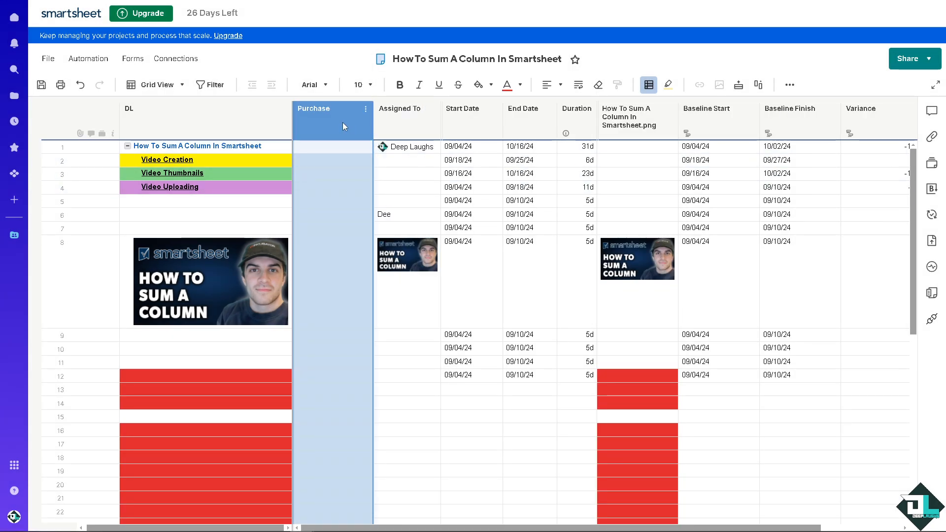
Step: Insert another column named 'Total' to the right of Purchase
{"action": "left_click", "coordinate": [344, 123]}
{"action": "left_click", "coordinate": [433, 161]}
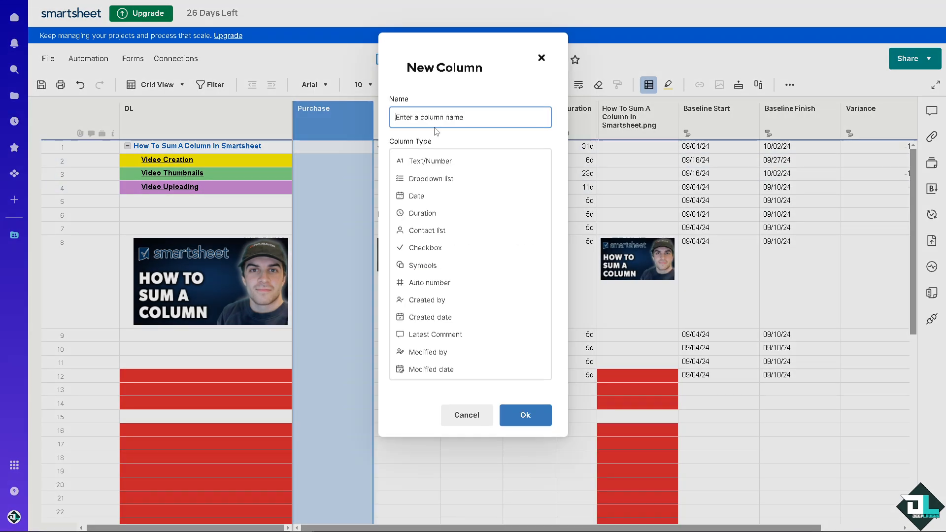
{"action": "type", "text": "Total"}
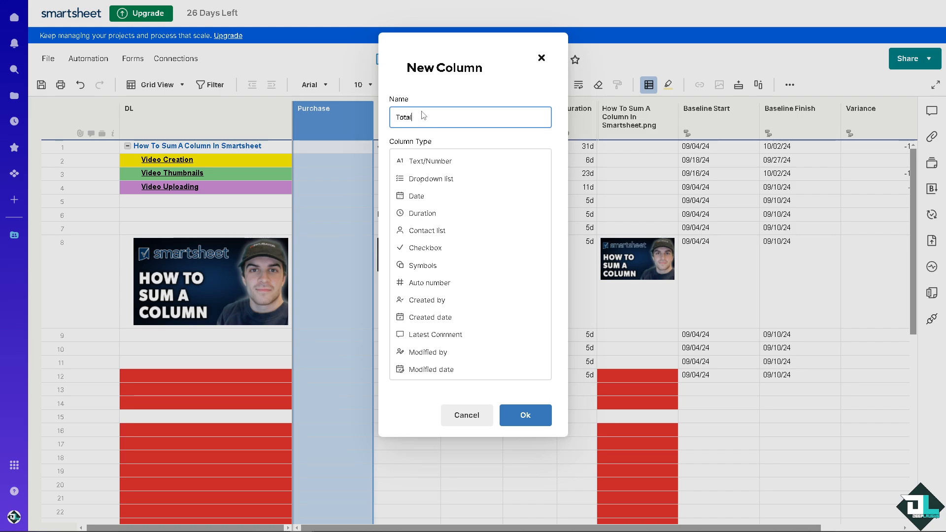
{"action": "left_click", "coordinate": [525, 414]}
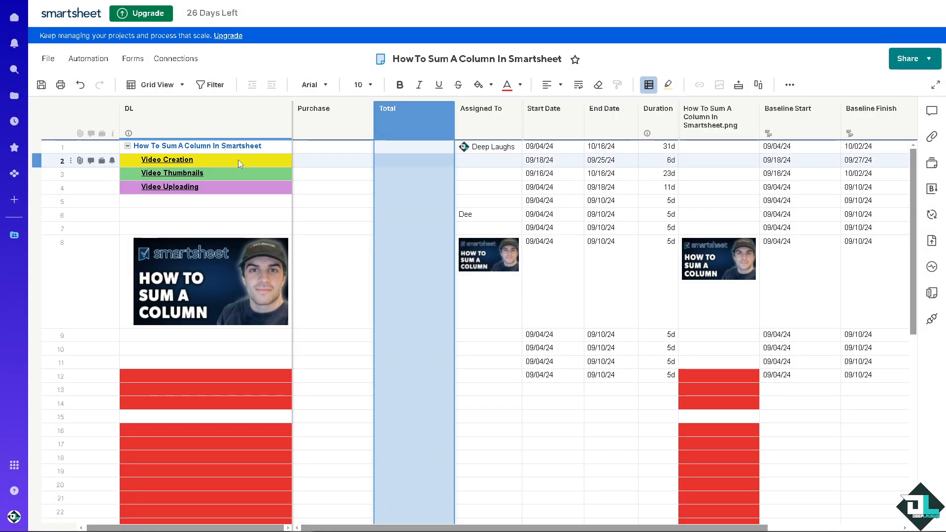
{"action": "left_click", "coordinate": [340, 160]}
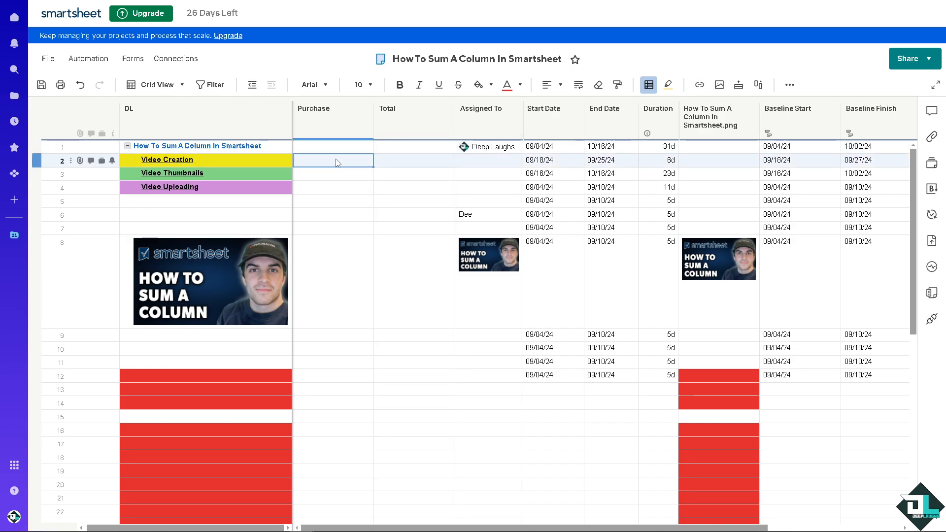
Step: Delete the Purchase column and discard a stray 'Tota' entry in the Total column
{"action": "right_click", "coordinate": [334, 119]}
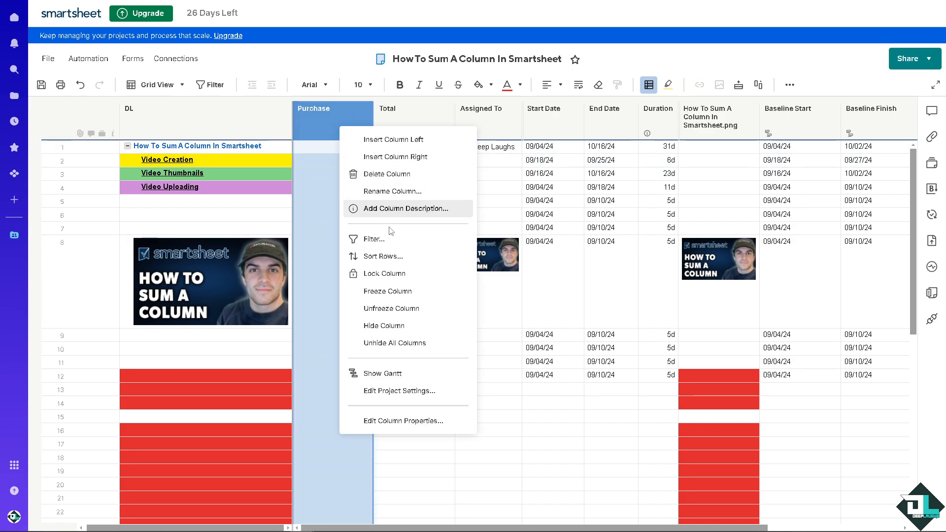
{"action": "left_click", "coordinate": [398, 175]}
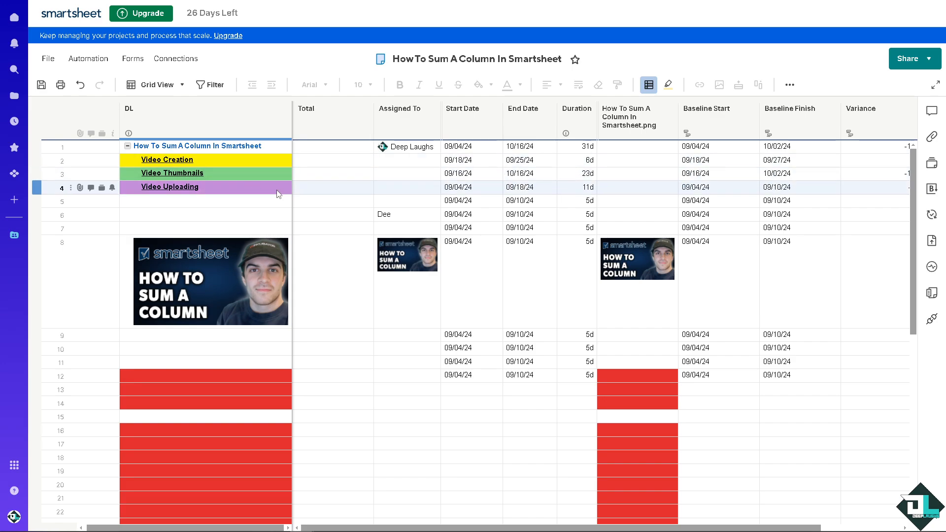
{"action": "left_click", "coordinate": [328, 203]}
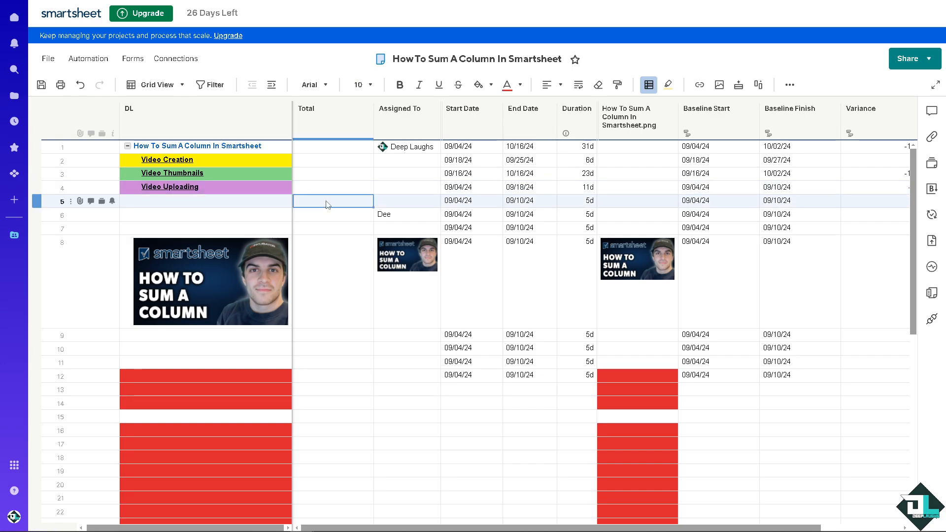
{"action": "type", "text": "Total"}
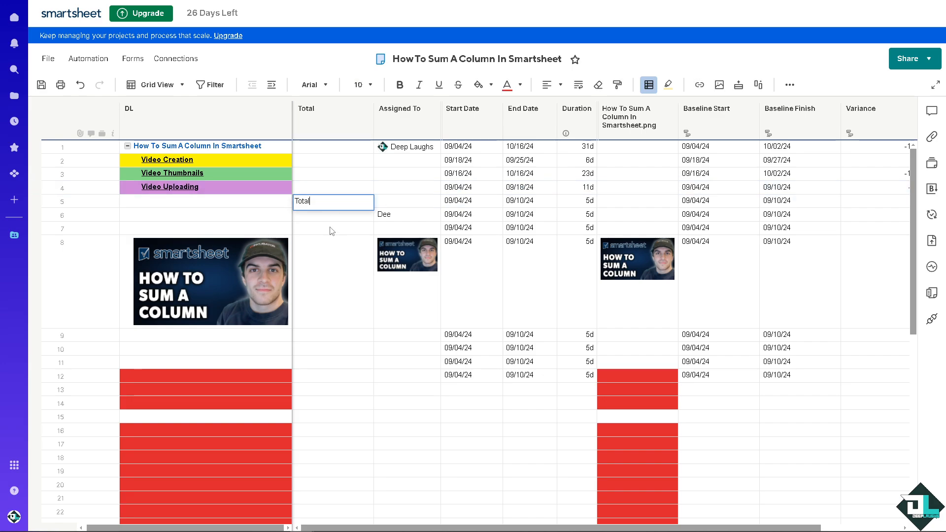
{"action": "key", "text": "Escape"}
Step: Type 'Total' in row 5 of the DL column and make it bold and green
{"action": "left_click", "coordinate": [268, 205]}
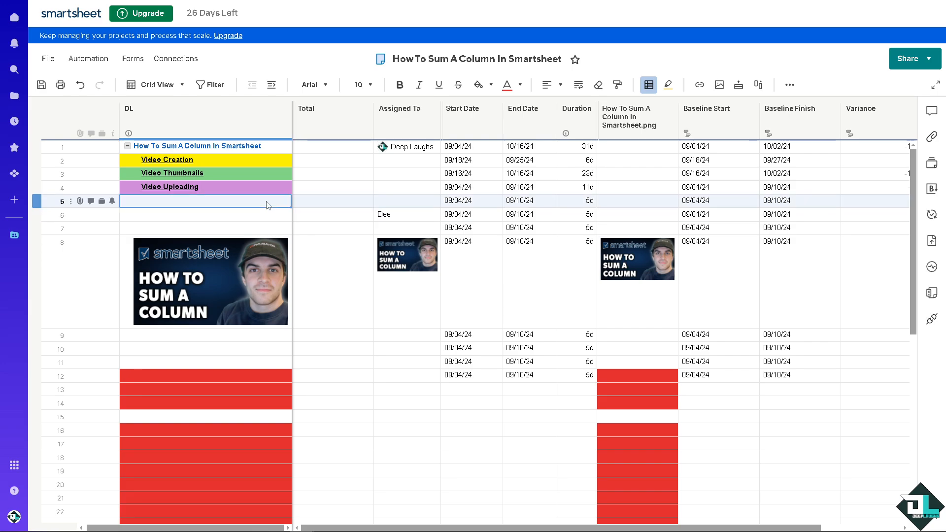
{"action": "type", "text": "Total"}
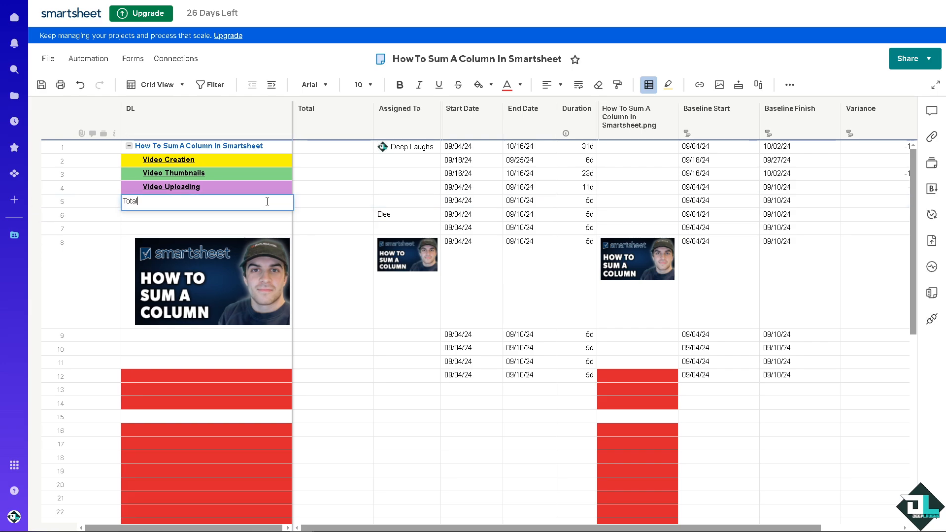
{"action": "left_click", "coordinate": [231, 218]}
{"action": "left_click", "coordinate": [232, 201]}
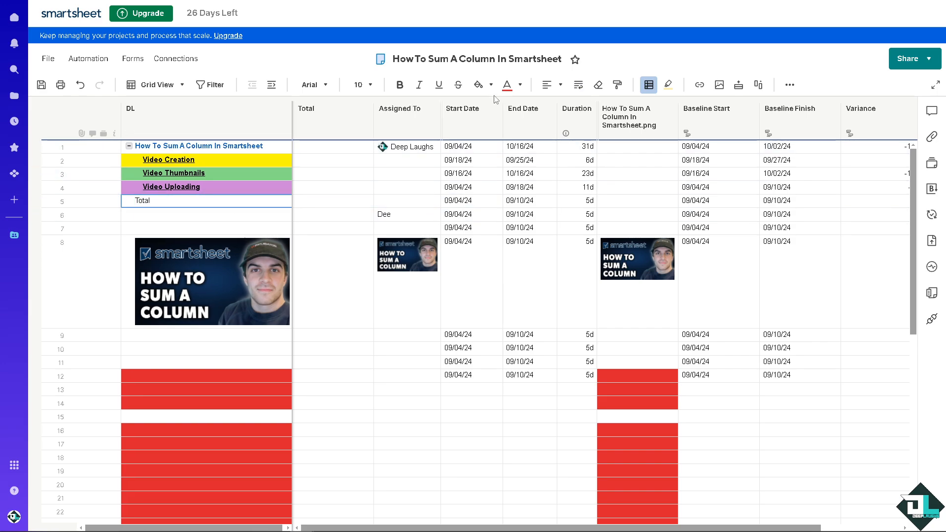
{"action": "left_click", "coordinate": [399, 84]}
{"action": "left_click", "coordinate": [520, 85]}
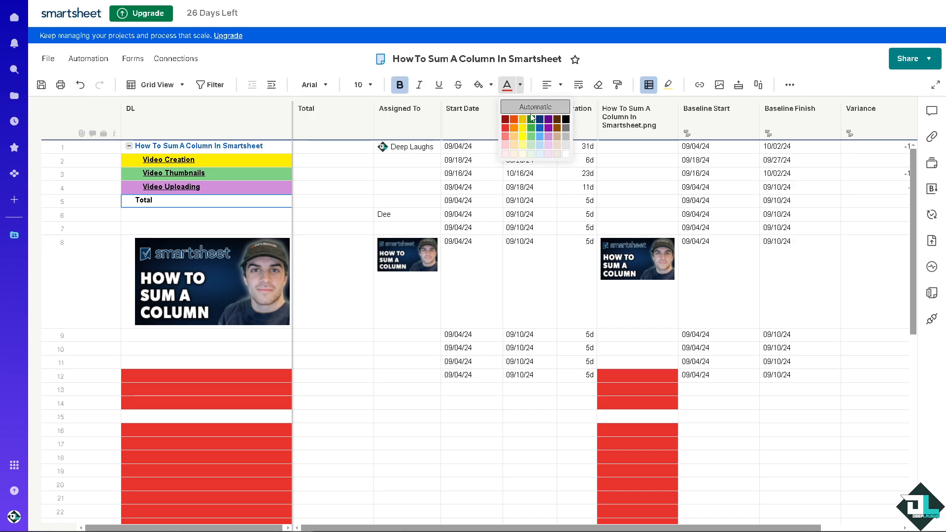
{"action": "left_click", "coordinate": [535, 121]}
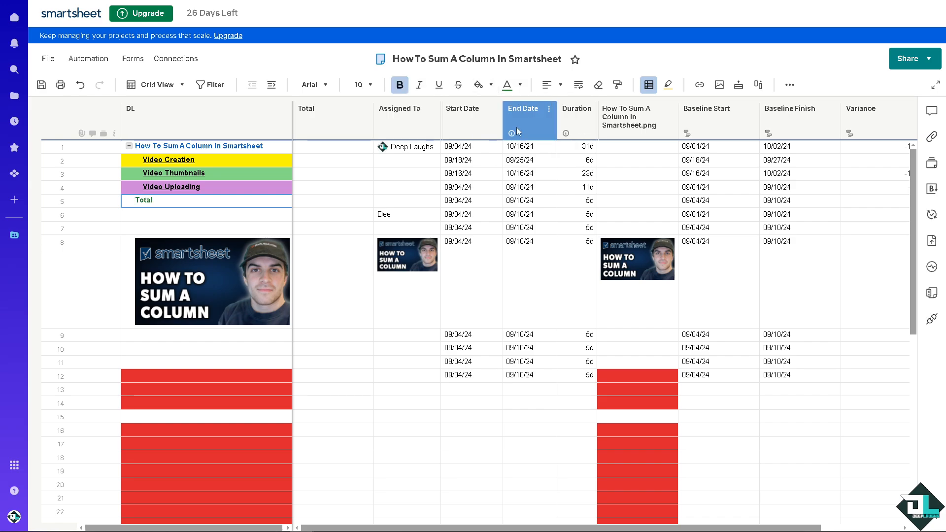
Step: Rename the Total column to COST
{"action": "right_click", "coordinate": [326, 111]}
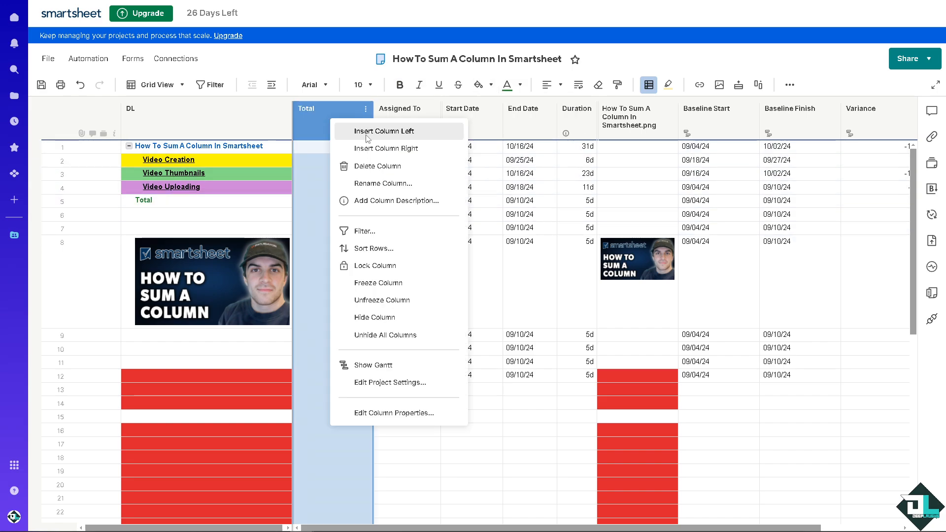
{"action": "left_click", "coordinate": [380, 185]}
{"action": "type", "text": "cos"}
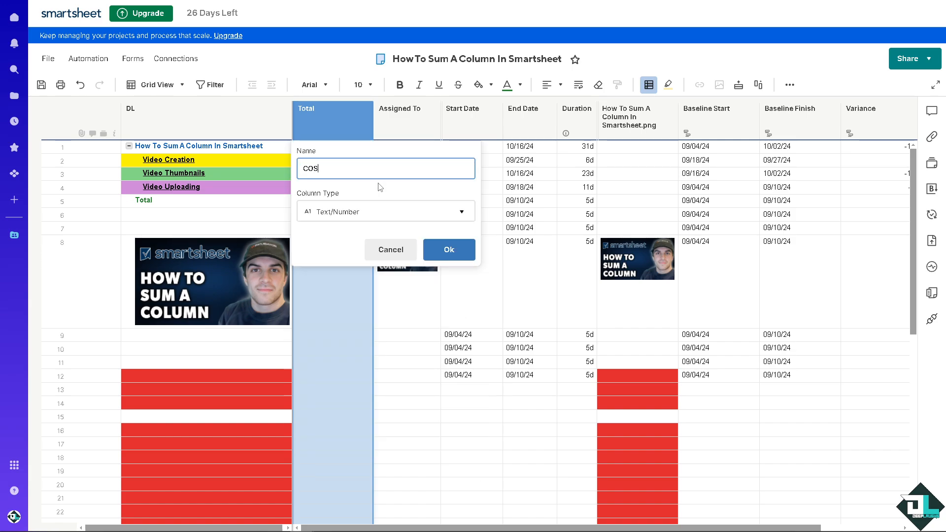
{"action": "left_click", "coordinate": [445, 246]}
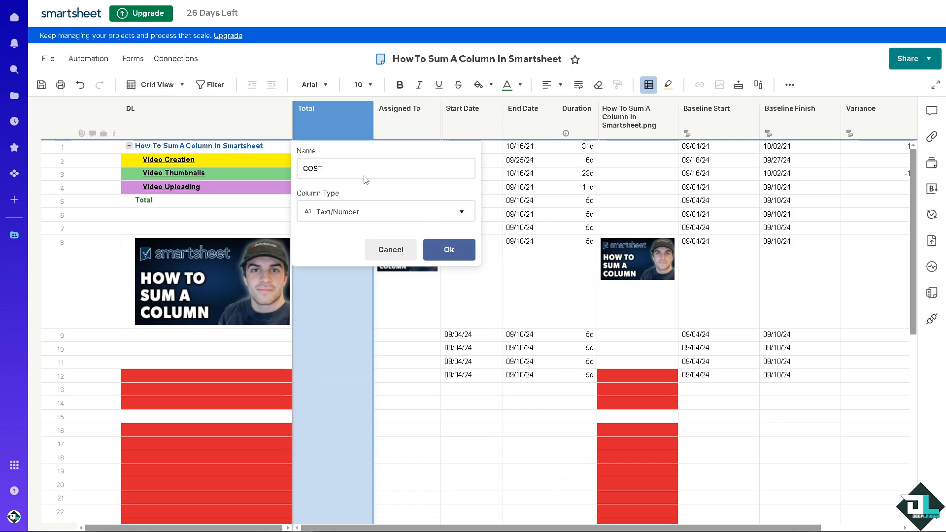
Step: Enter costs 20, 100 and 70 for Video Creation, Video Thumbnails and Video Uploading
{"action": "left_click", "coordinate": [330, 164]}
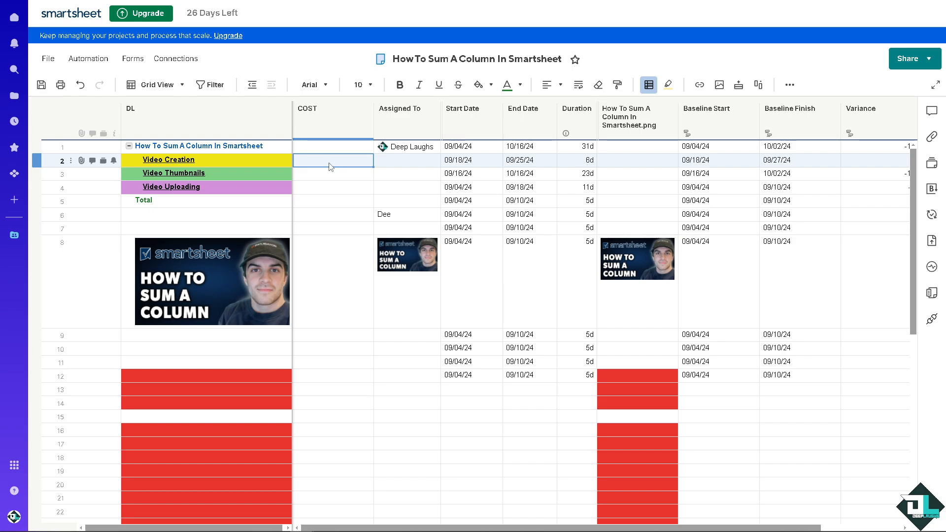
{"action": "type", "text": "20"}
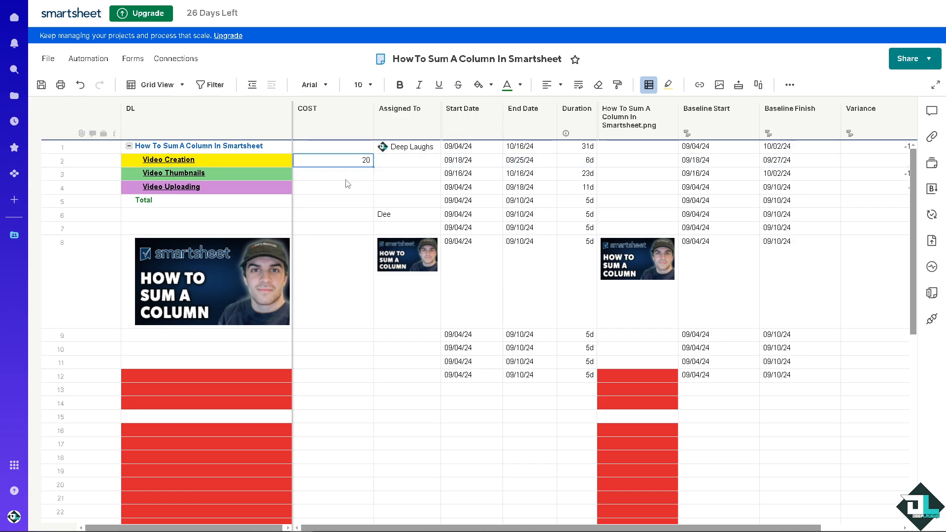
{"action": "left_click", "coordinate": [345, 176]}
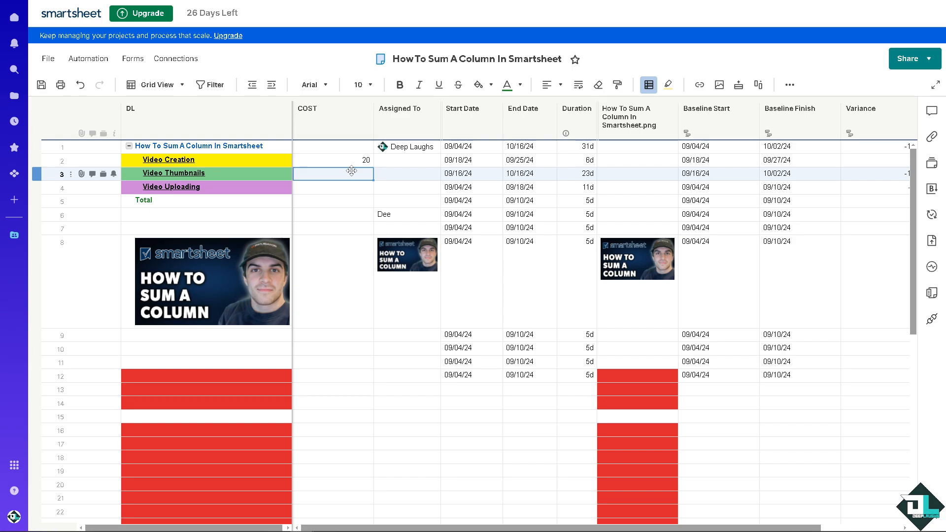
{"action": "type", "text": "100"}
{"action": "left_click", "coordinate": [342, 192]}
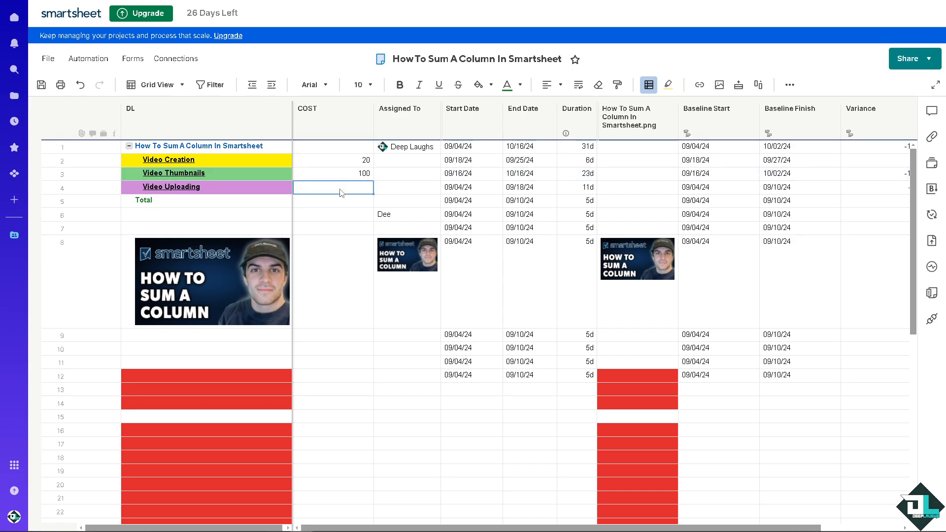
{"action": "type", "text": "70"}
{"action": "left_click", "coordinate": [347, 203]}
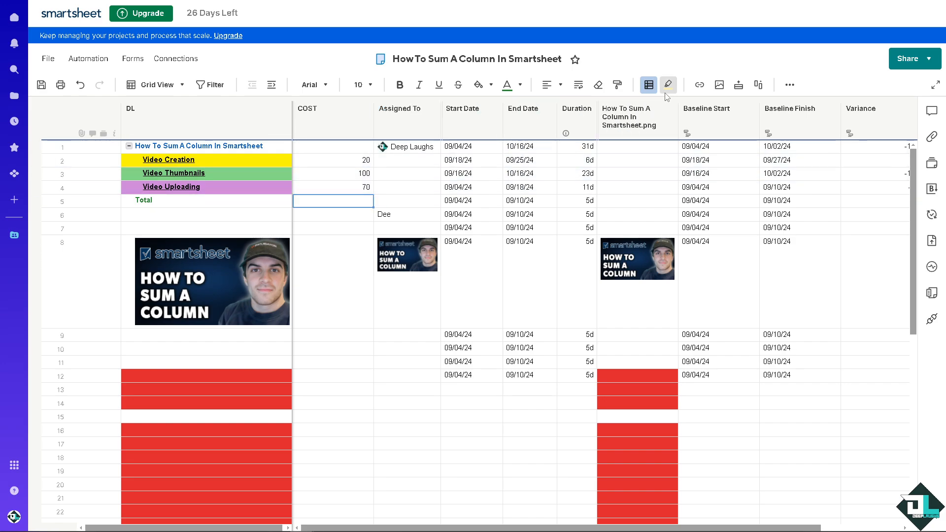
Step: Insert a SUM of the three cost cells into the Total row from the toolbar's Σ functions
{"action": "left_click", "coordinate": [789, 84]}
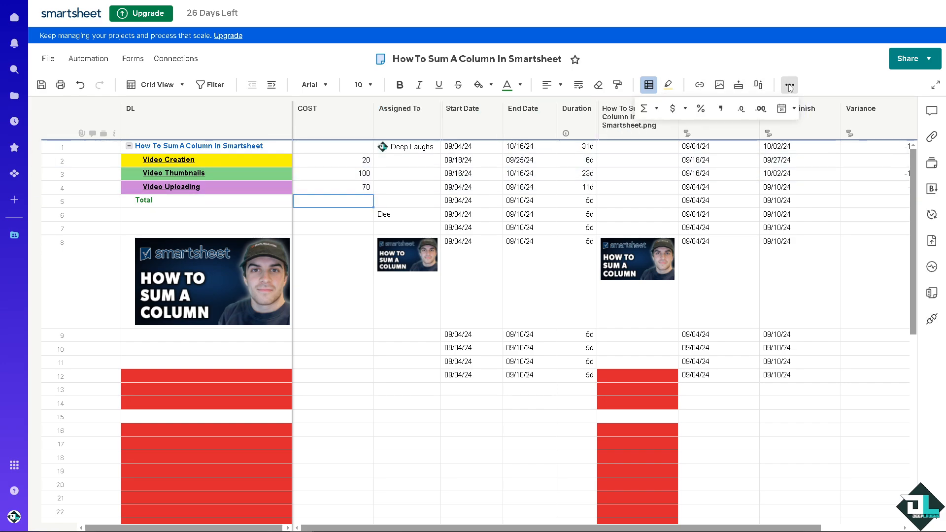
{"action": "left_click", "coordinate": [657, 109]}
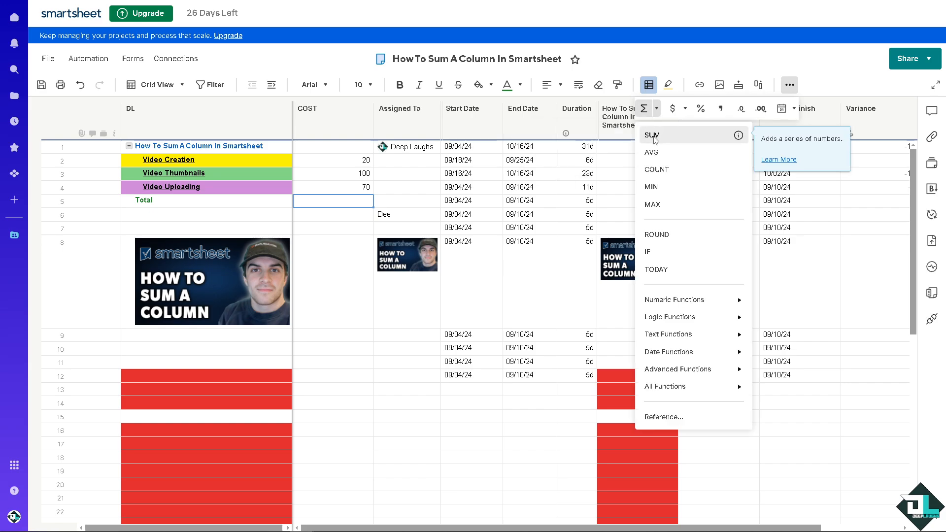
{"action": "left_click", "coordinate": [653, 135]}
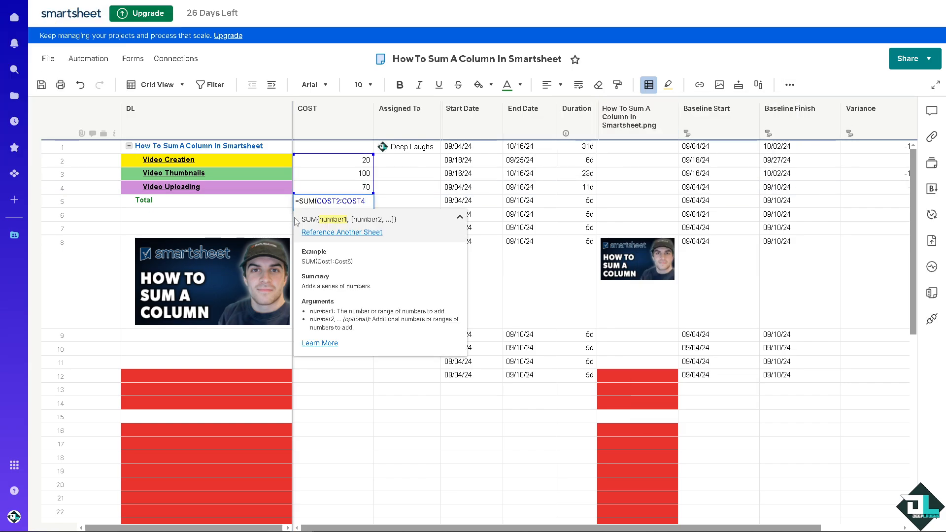
{"action": "key", "text": "Return"}
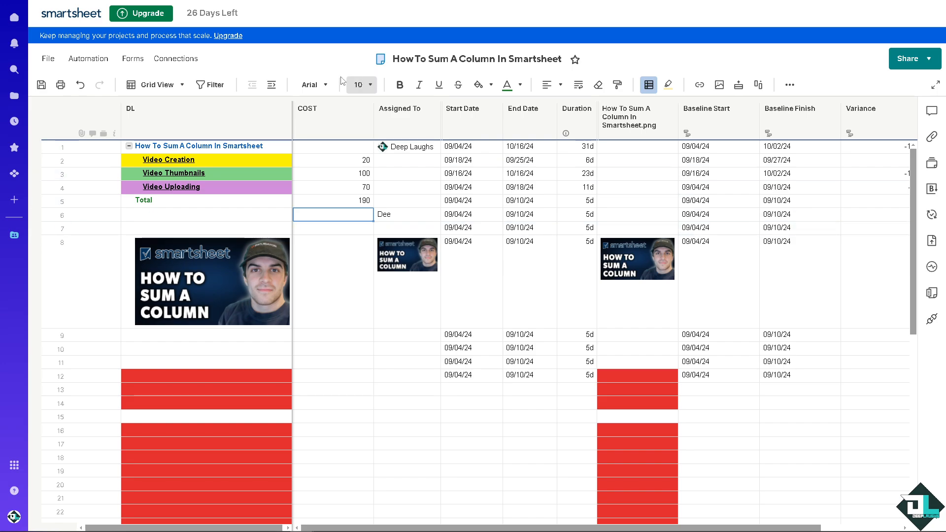
Step: Undo four changes, removing the sum and the 70, 100 and 20 cost entries
{"action": "left_click", "coordinate": [80, 85]}
{"action": "left_click", "coordinate": [81, 86]}
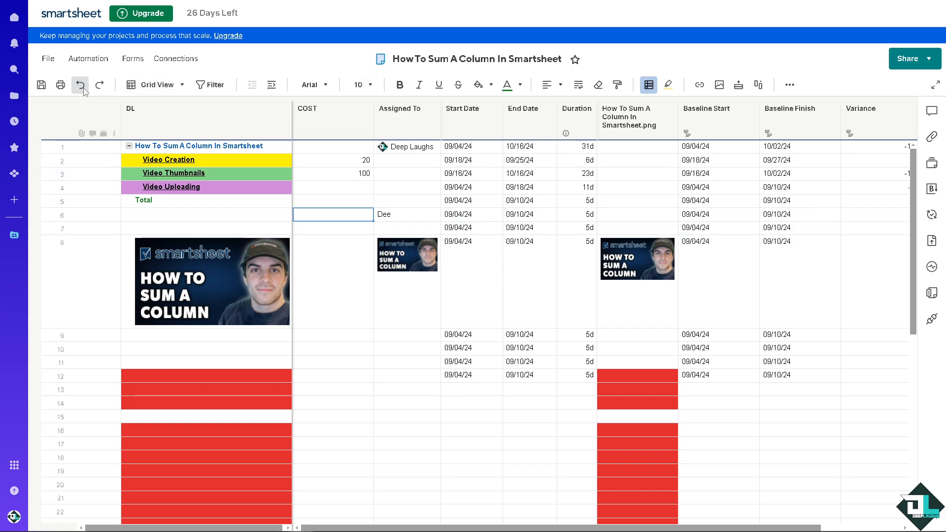
{"action": "left_click", "coordinate": [82, 87]}
{"action": "left_click", "coordinate": [82, 87]}
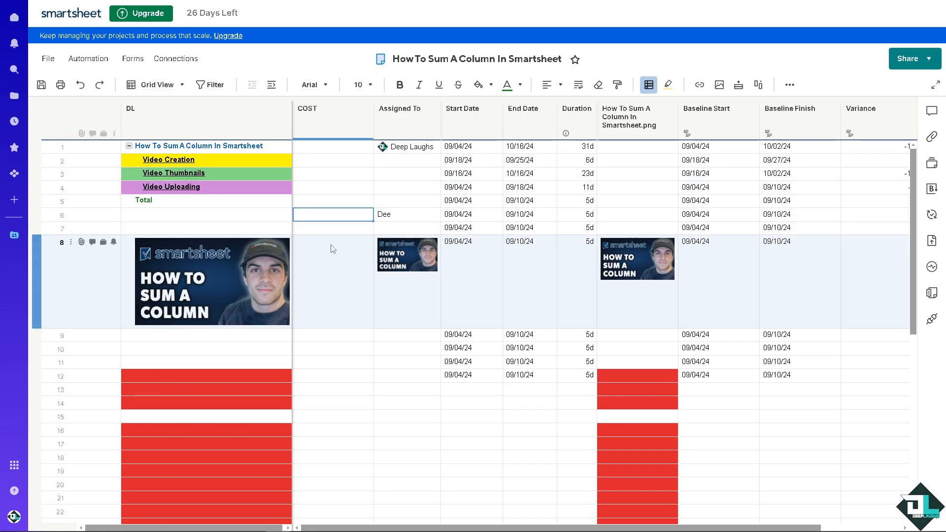
Step: Enter '=sum' in the Total row's COST cell, which results in #UNPARSEABLE
{"action": "left_click", "coordinate": [327, 200]}
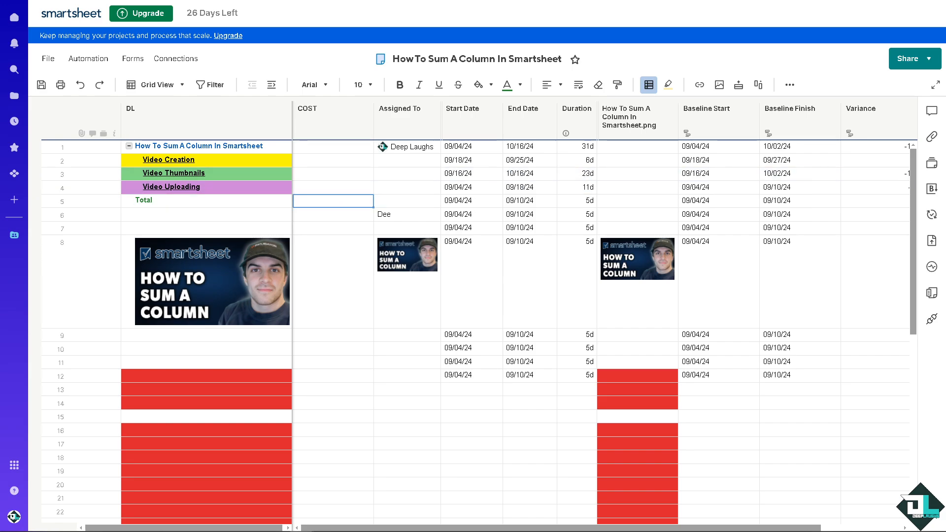
{"action": "left_click", "coordinate": [332, 204]}
{"action": "type", "text": "=sum"}
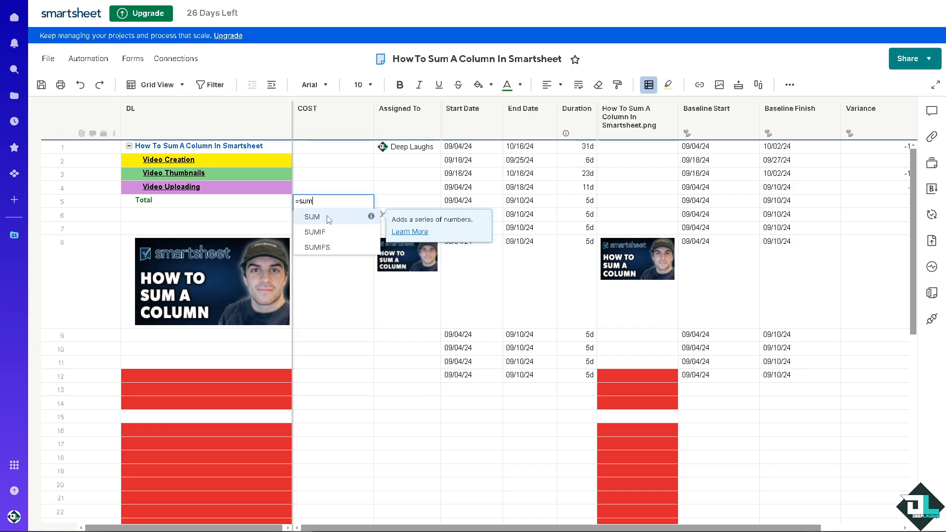
{"action": "left_click", "coordinate": [313, 175]}
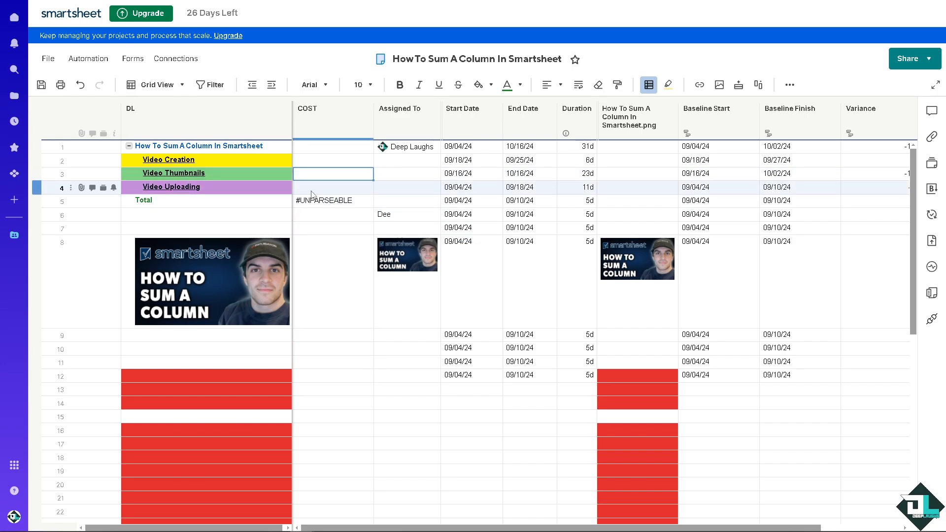
Step: Undo four changes, reverting the sheet to before the Purchase column was added
{"action": "key", "text": "ctrl+z"}
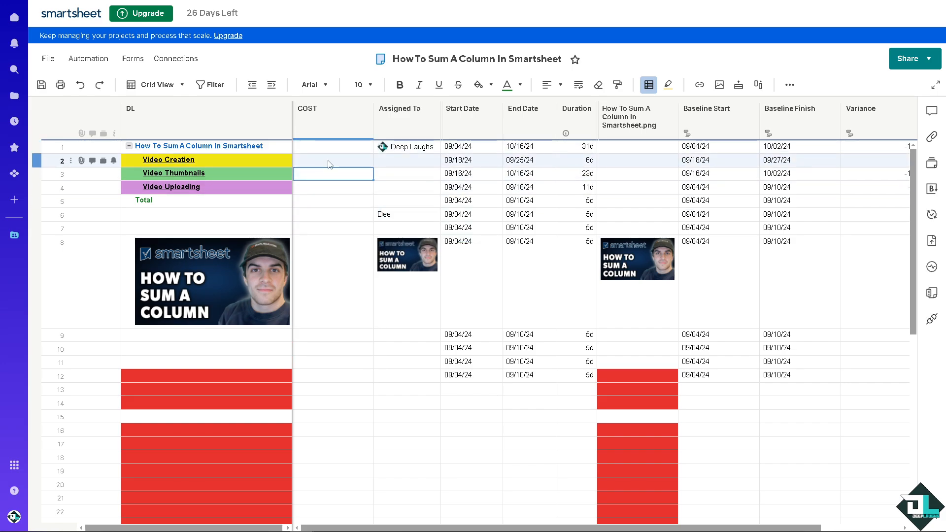
{"action": "key", "text": "ctrl+z"}
{"action": "key", "text": "ctrl+z"}
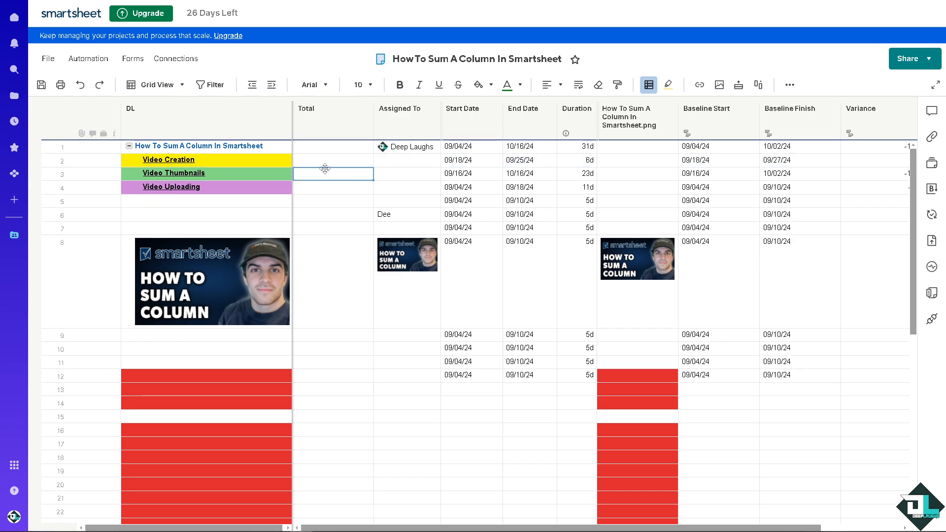
{"action": "key", "text": "ctrl+z"}
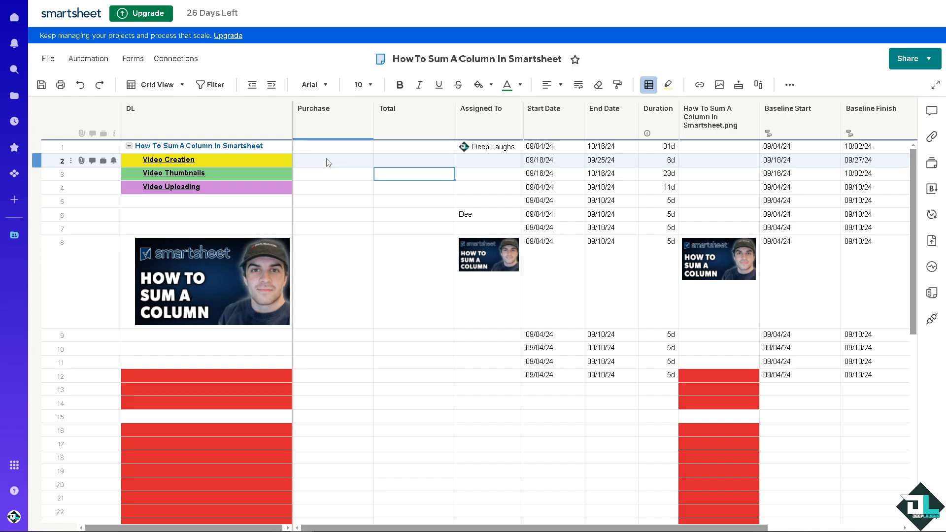
{"action": "key", "text": "ctrl+z"}
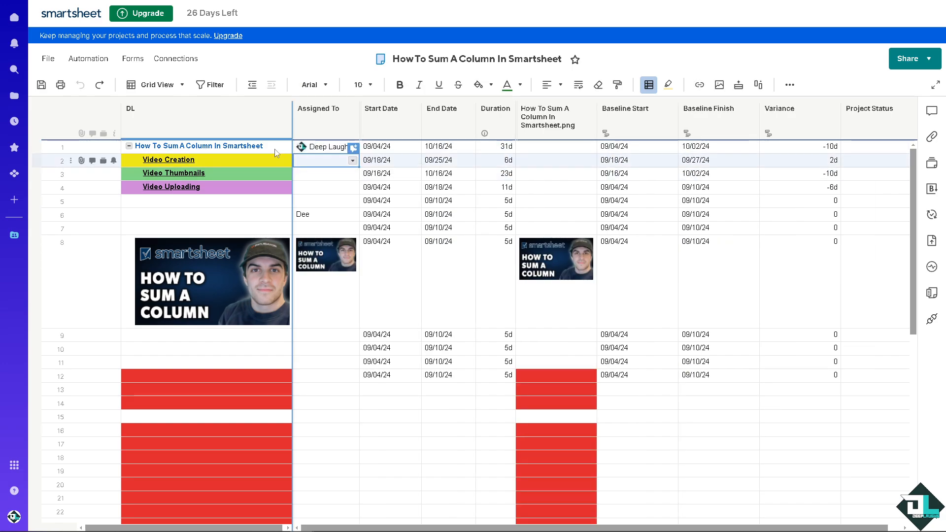
Step: Redo the changes again, restoring the bold green Total label and the COST column name
{"action": "left_click", "coordinate": [99, 86]}
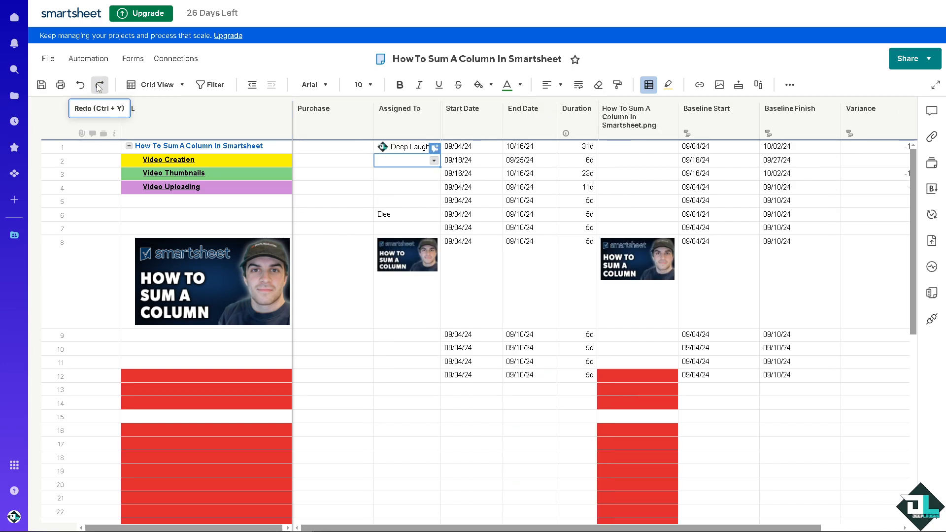
{"action": "left_click", "coordinate": [99, 87]}
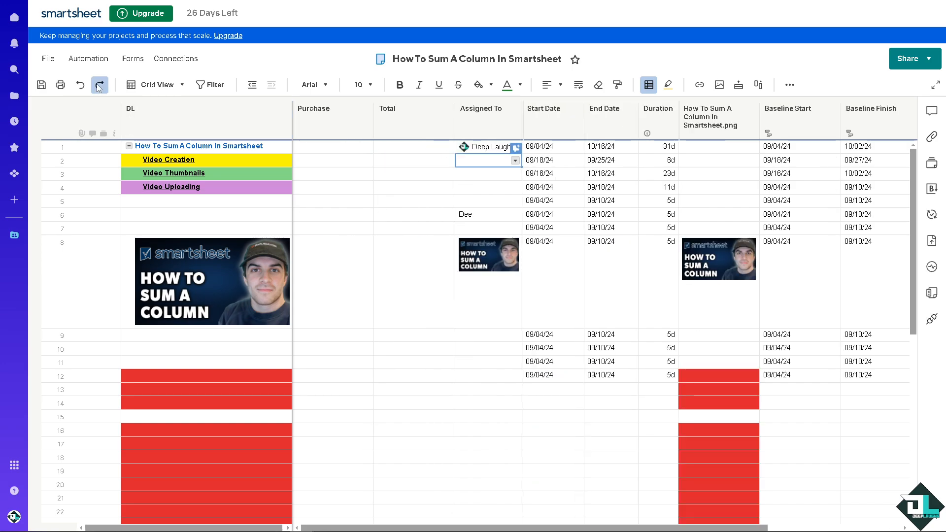
{"action": "left_click", "coordinate": [99, 86]}
{"action": "left_click", "coordinate": [99, 87]}
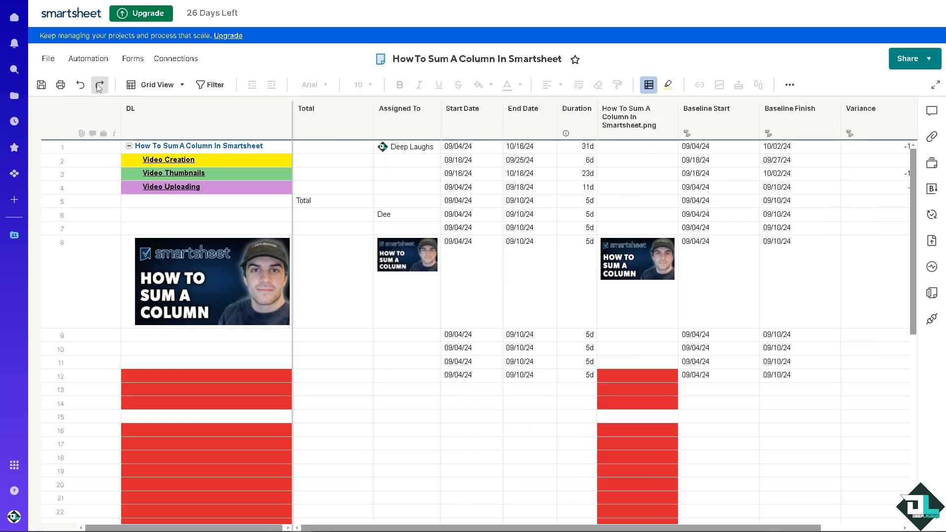
{"action": "left_click", "coordinate": [100, 87]}
{"action": "left_click", "coordinate": [99, 87]}
{"action": "left_click", "coordinate": [99, 87]}
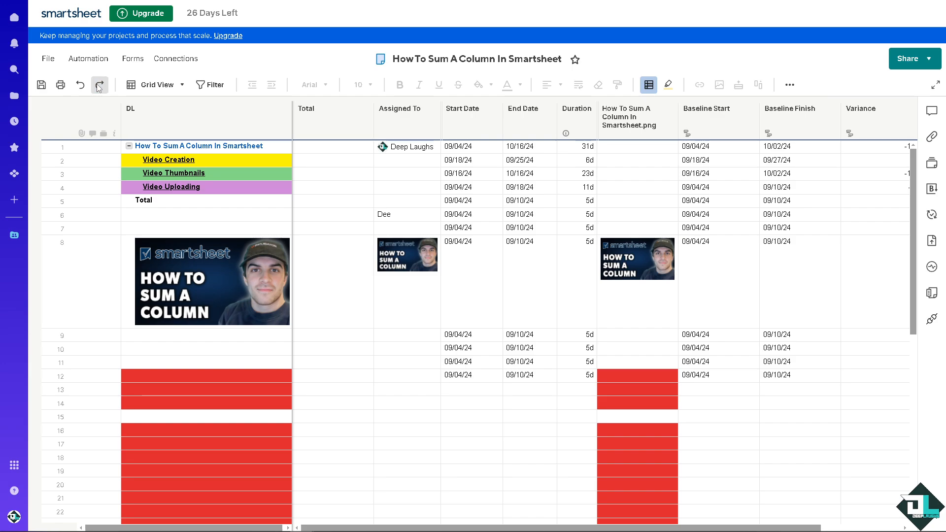
{"action": "left_click", "coordinate": [99, 87]}
{"action": "left_click", "coordinate": [99, 87]}
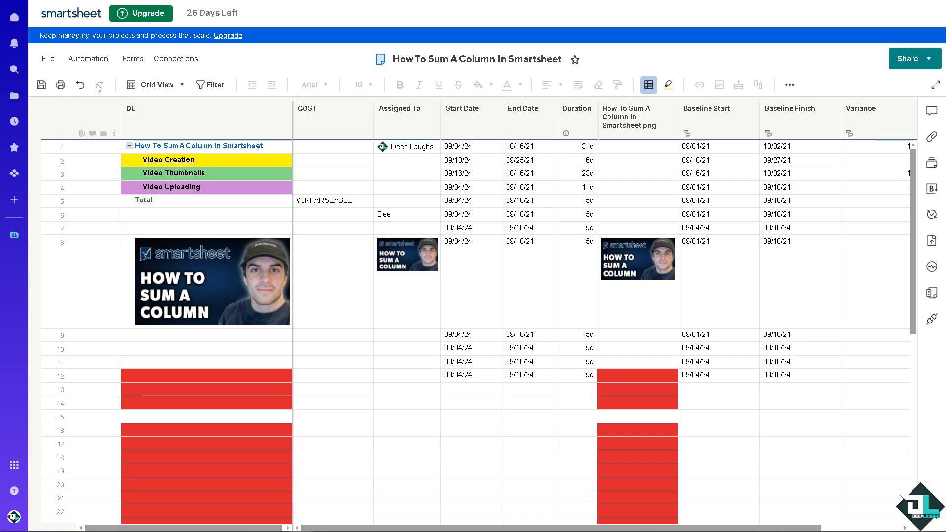
Step: Clear the #UNPARSEABLE Total cell and enter costs 20, 200 and 70 for the three video tasks
{"action": "left_click", "coordinate": [321, 200]}
{"action": "key", "text": "Delete"}
{"action": "left_click", "coordinate": [329, 161]}
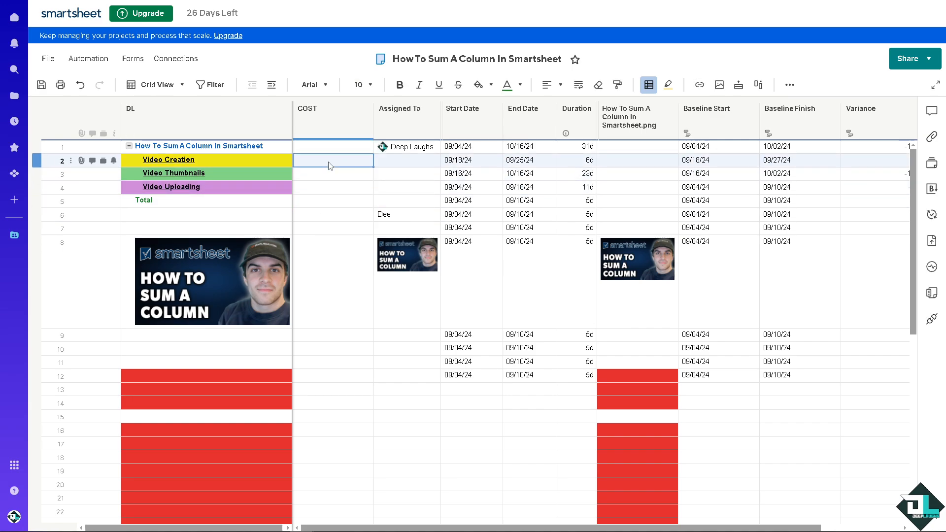
{"action": "type", "text": "20"}
{"action": "left_click", "coordinate": [337, 179]}
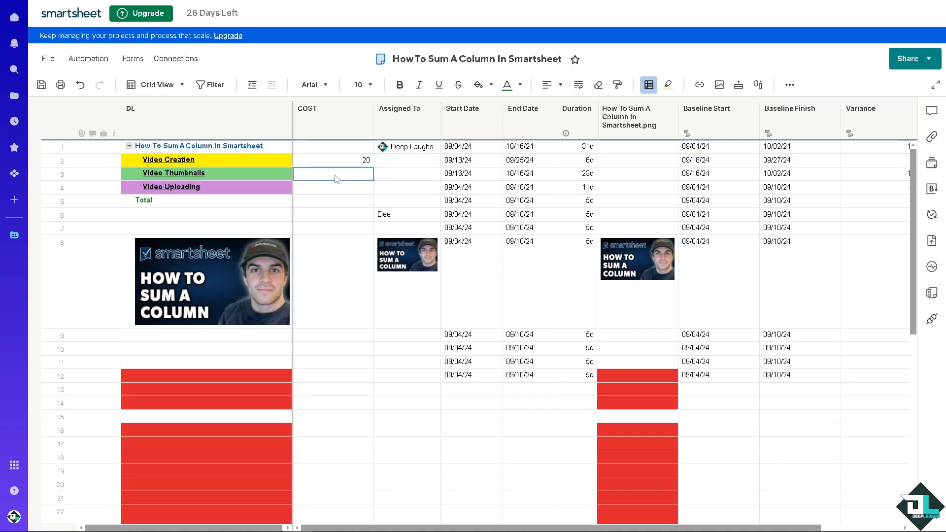
{"action": "type", "text": "200"}
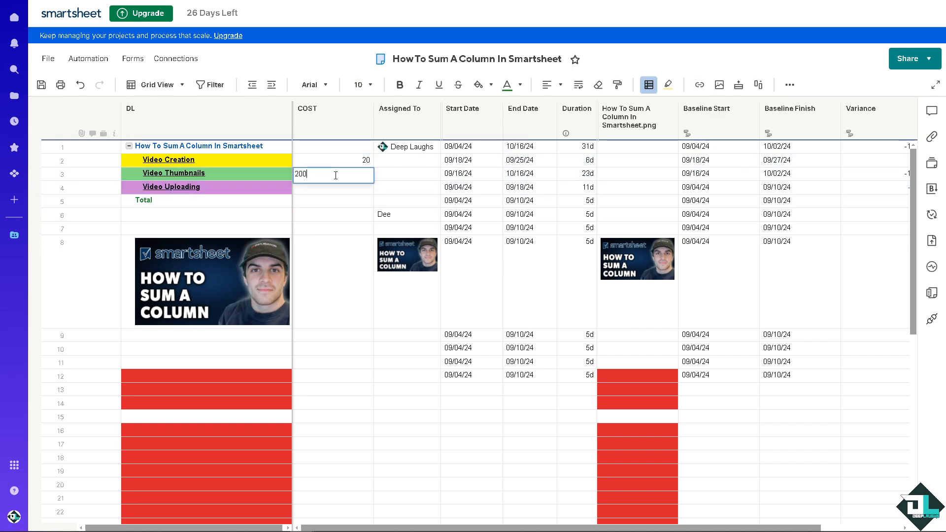
{"action": "left_click", "coordinate": [328, 192]}
{"action": "type", "text": "70"}
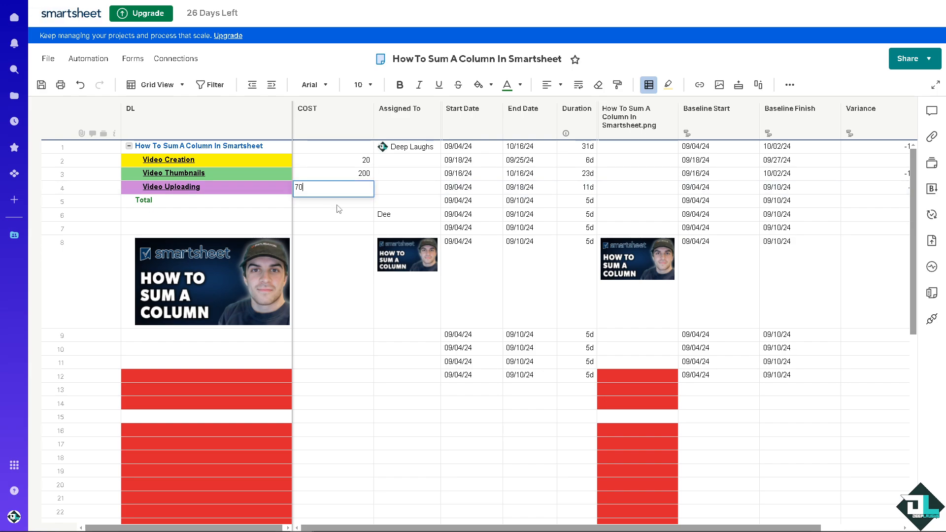
{"action": "left_click", "coordinate": [340, 198]}
Step: Enter =SUM(COST2:COST5) in the Total cell, which produces #CIRCULAR REFERENCE
{"action": "type", "text": "="}
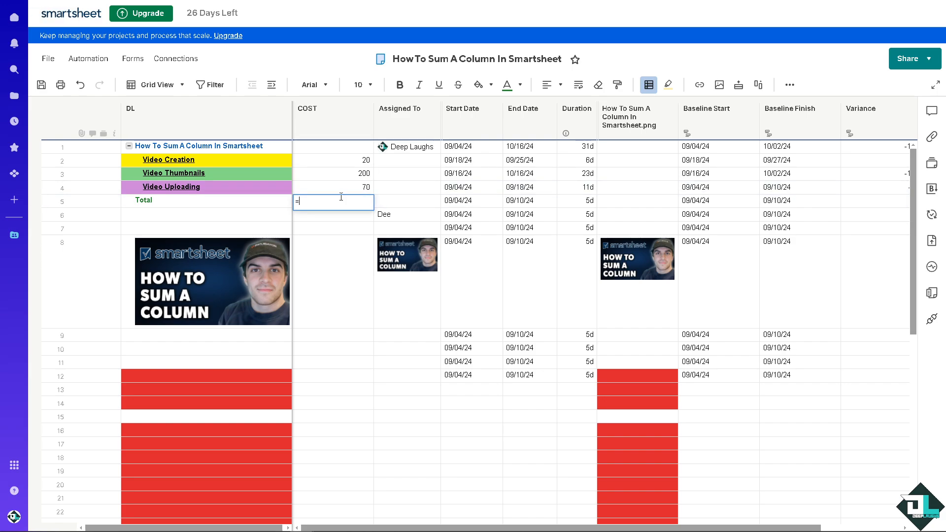
{"action": "type", "text": "sum"}
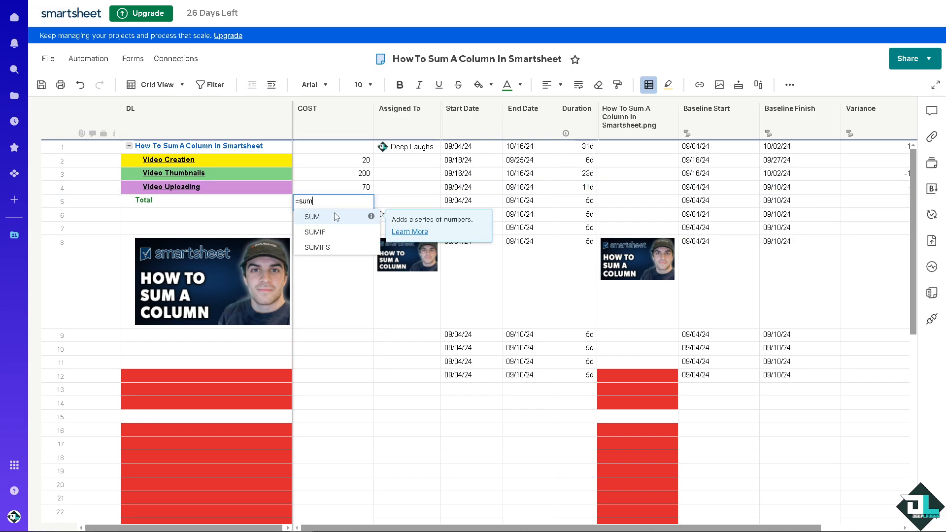
{"action": "left_click", "coordinate": [336, 217]}
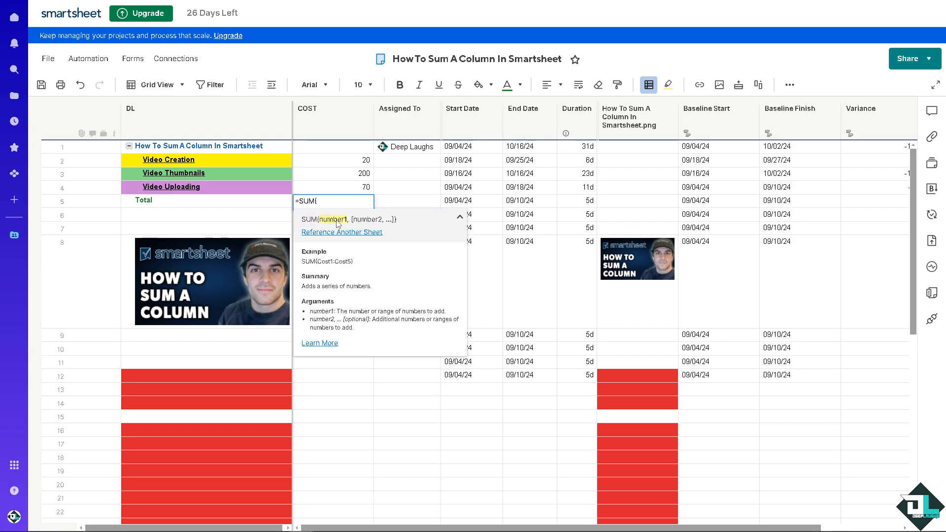
{"action": "left_click", "coordinate": [358, 164]}
{"action": "left_click", "coordinate": [357, 177], "text": "ctrl"}
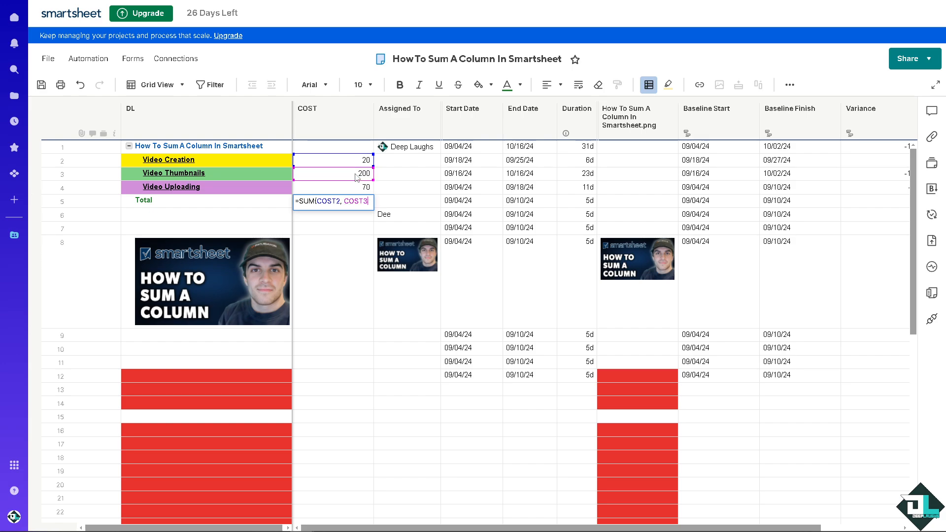
{"action": "left_click", "coordinate": [355, 188], "text": "shift"}
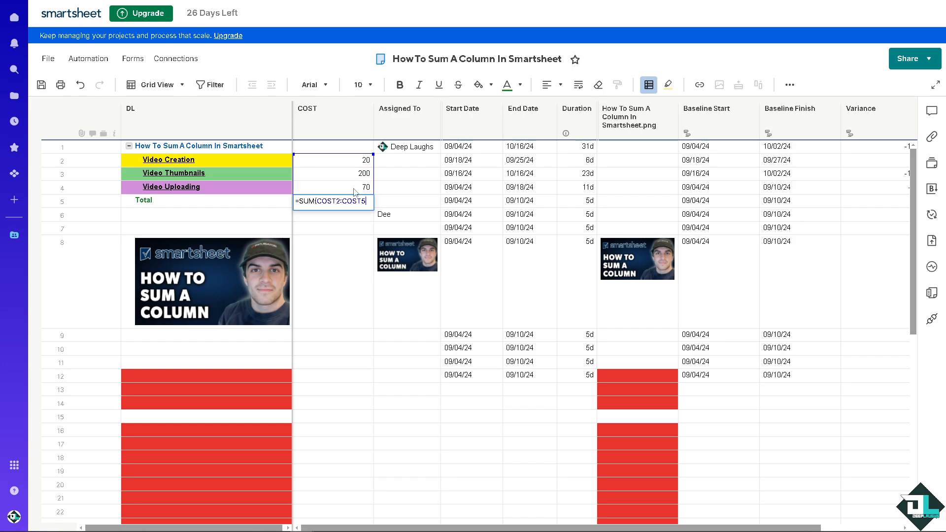
{"action": "key", "text": "Return"}
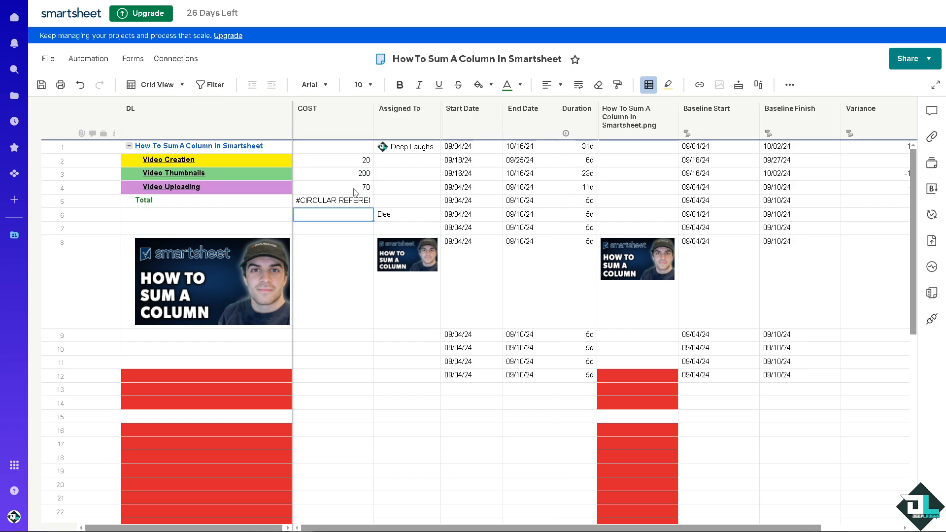
Step: Rewrite the Total formula as a SUM over the COST2:COST4 cells
{"action": "key", "text": "Up"}
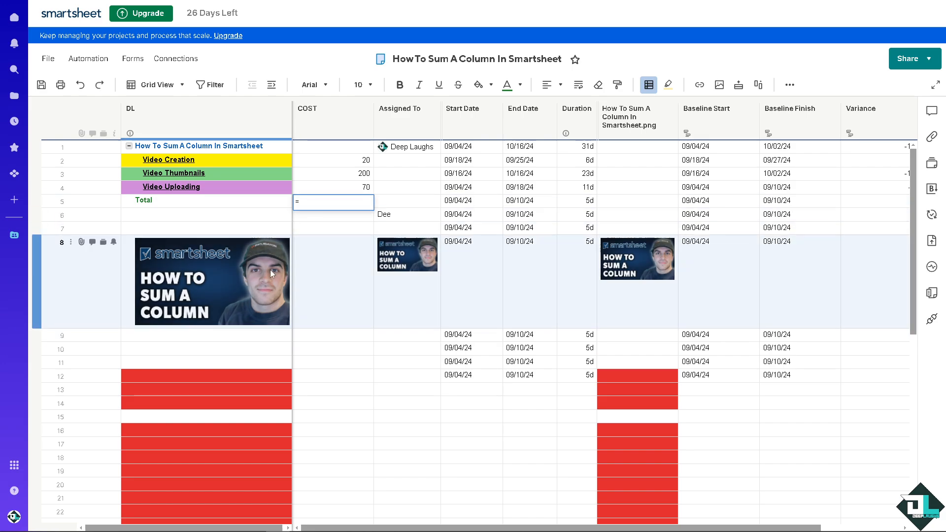
{"action": "type", "text": "=SUM"}
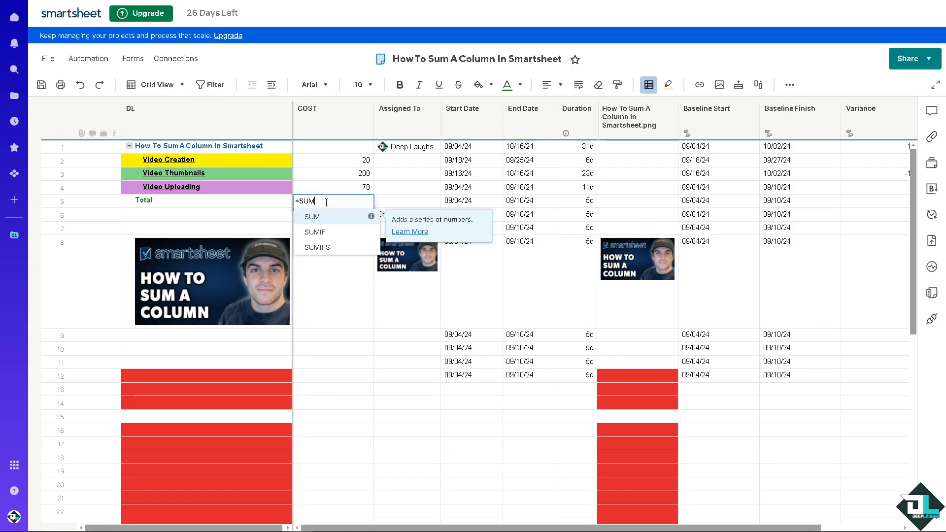
{"action": "left_click", "coordinate": [327, 220]}
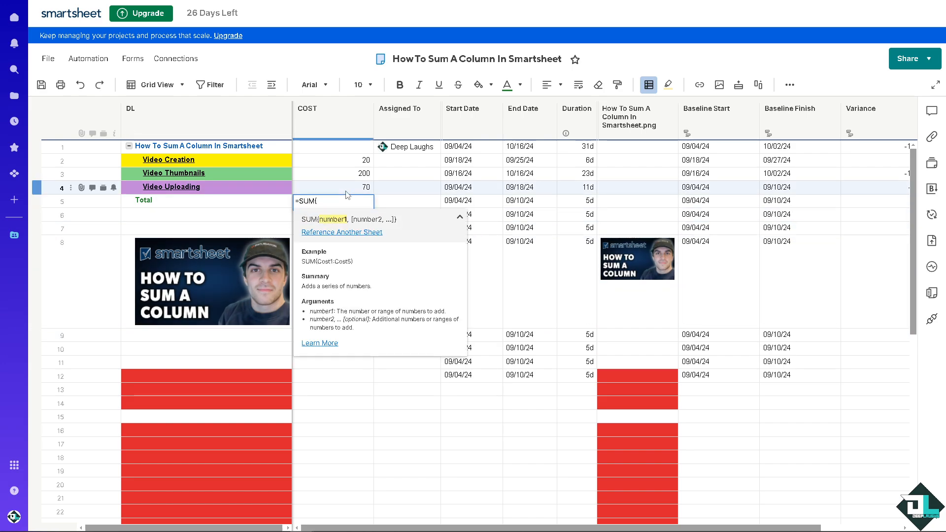
{"action": "left_click_drag", "start_coordinate": [348, 192], "coordinate": [367, 164]}
{"action": "type", "text": ")"}
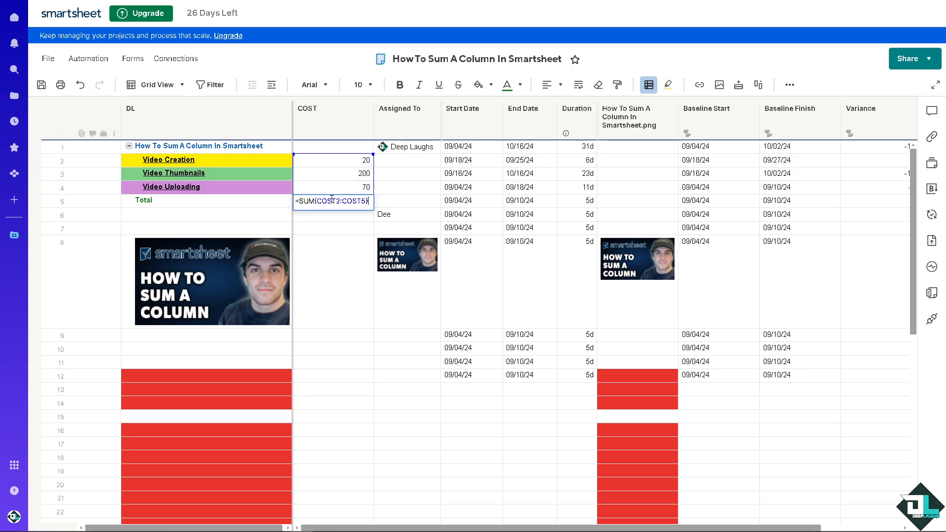
{"action": "left_click", "coordinate": [361, 173]}
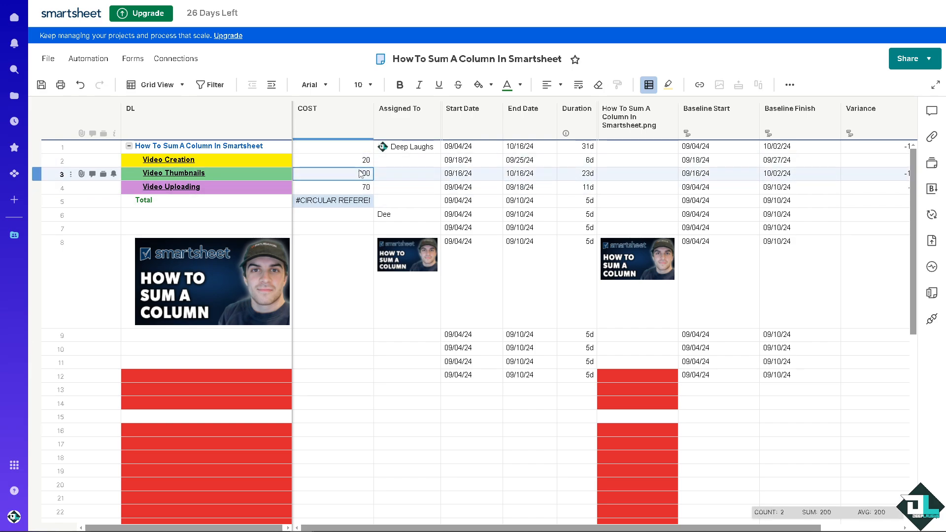
Step: Fix the Total formula's closing parenthesis so =SUM(COST2:COST4) shows 290
{"action": "left_click", "coordinate": [362, 162], "text": "ctrl"}
{"action": "double_click", "coordinate": [352, 200]}
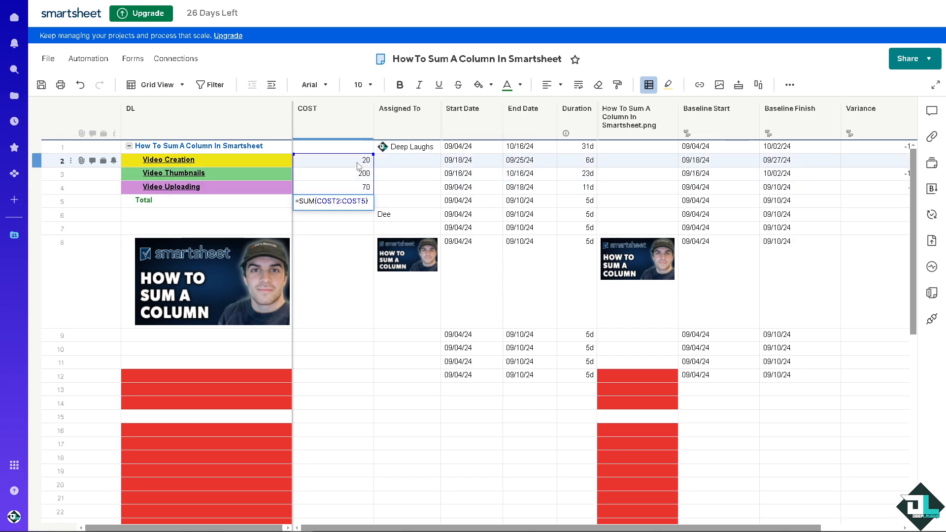
{"action": "left_click", "coordinate": [357, 162]}
{"action": "double_click", "coordinate": [349, 199]}
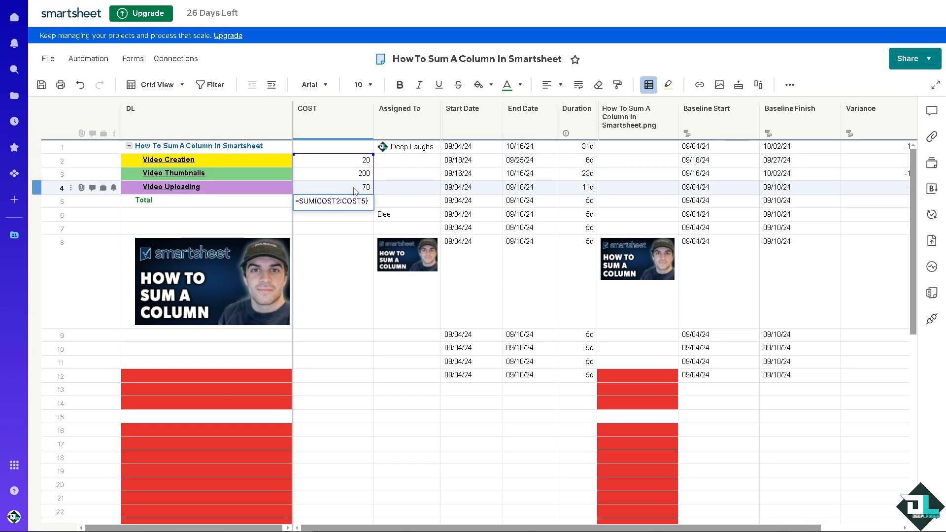
{"action": "left_click", "coordinate": [354, 189]}
{"action": "double_click", "coordinate": [348, 202]}
{"action": "left_click", "coordinate": [360, 161]}
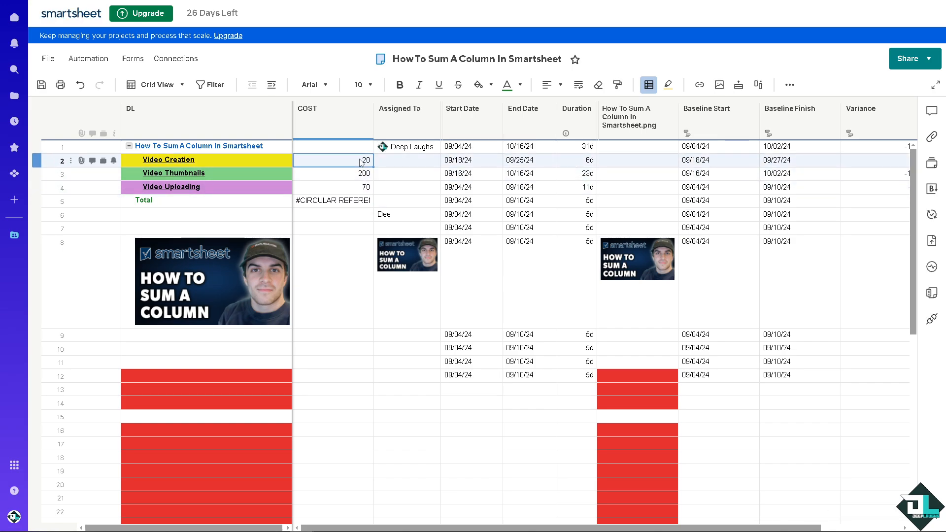
{"action": "double_click", "coordinate": [349, 201]}
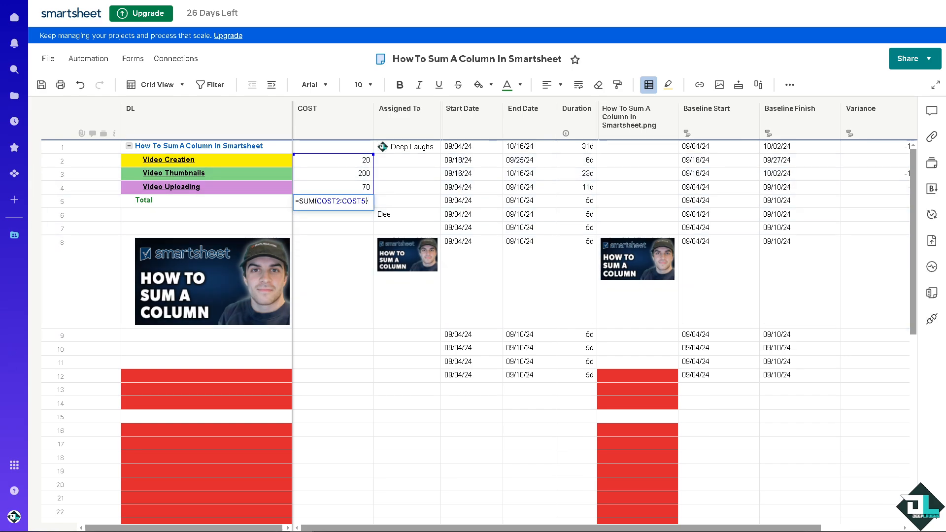
{"action": "key", "text": "Return"}
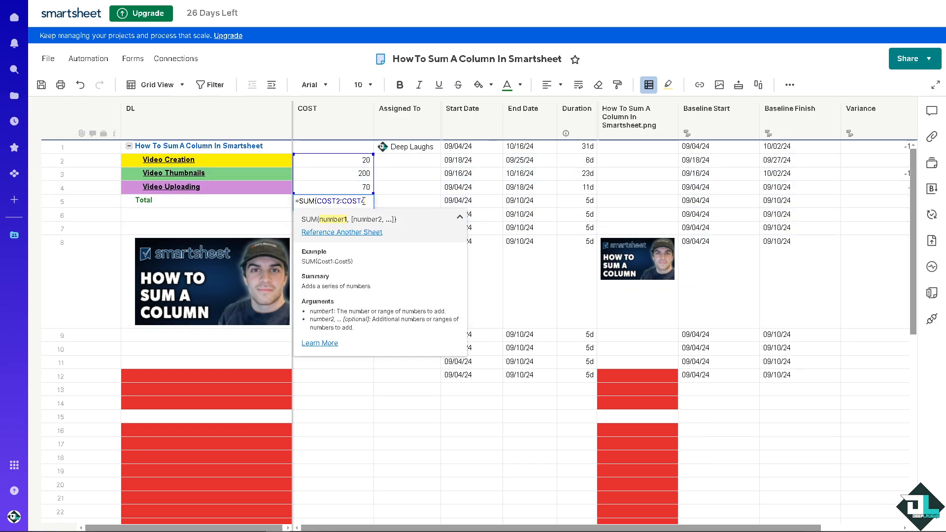
{"action": "type", "text": ")"}
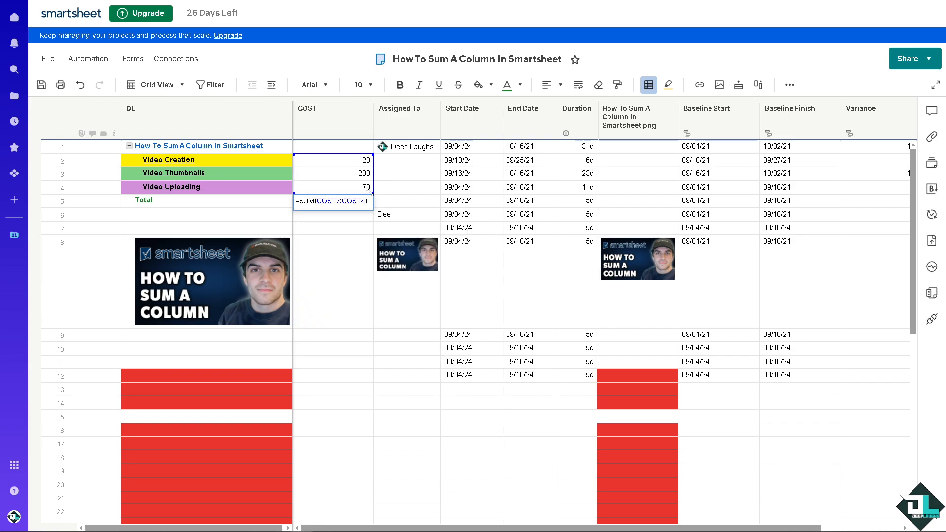
{"action": "key", "text": "Return"}
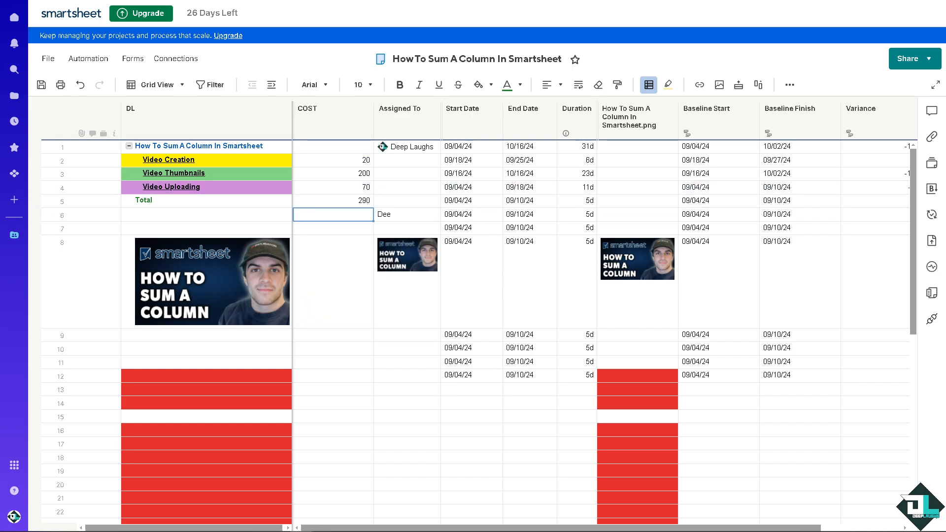